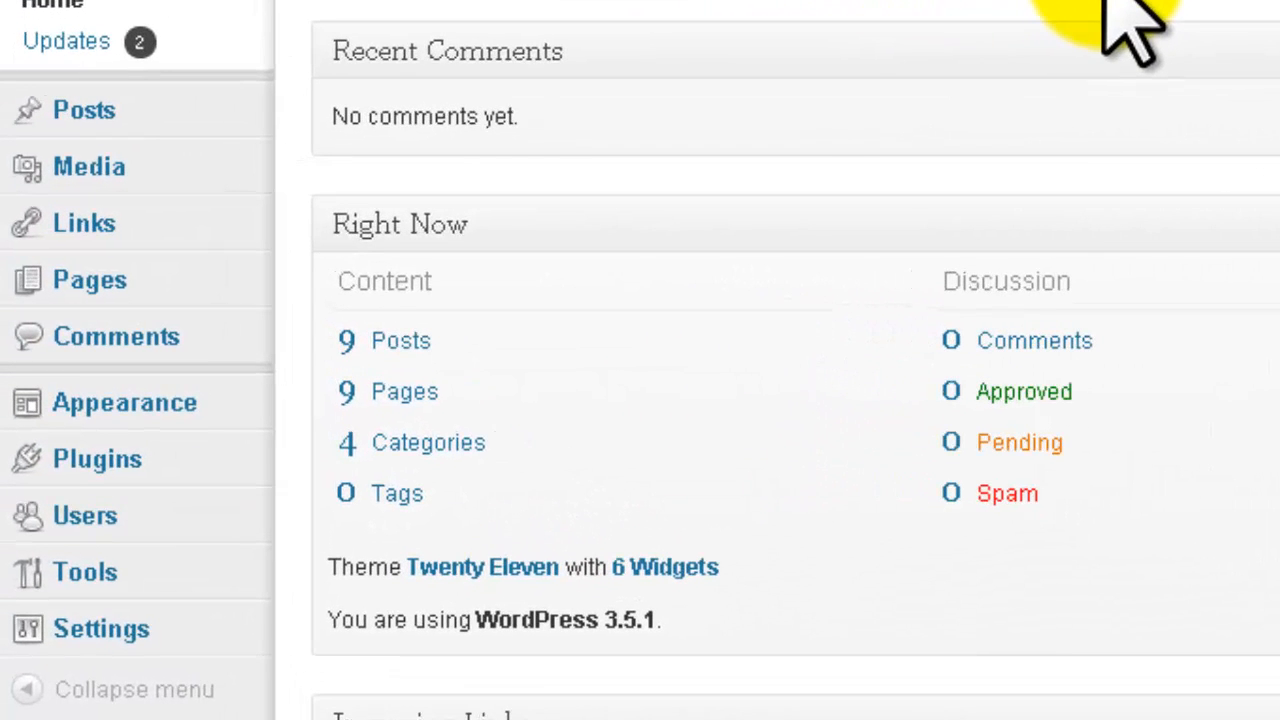
Step: Fill in a new user form with the username notadmin and the Administrator role
{"action": "mouse_move", "coordinate": [108, 520]}
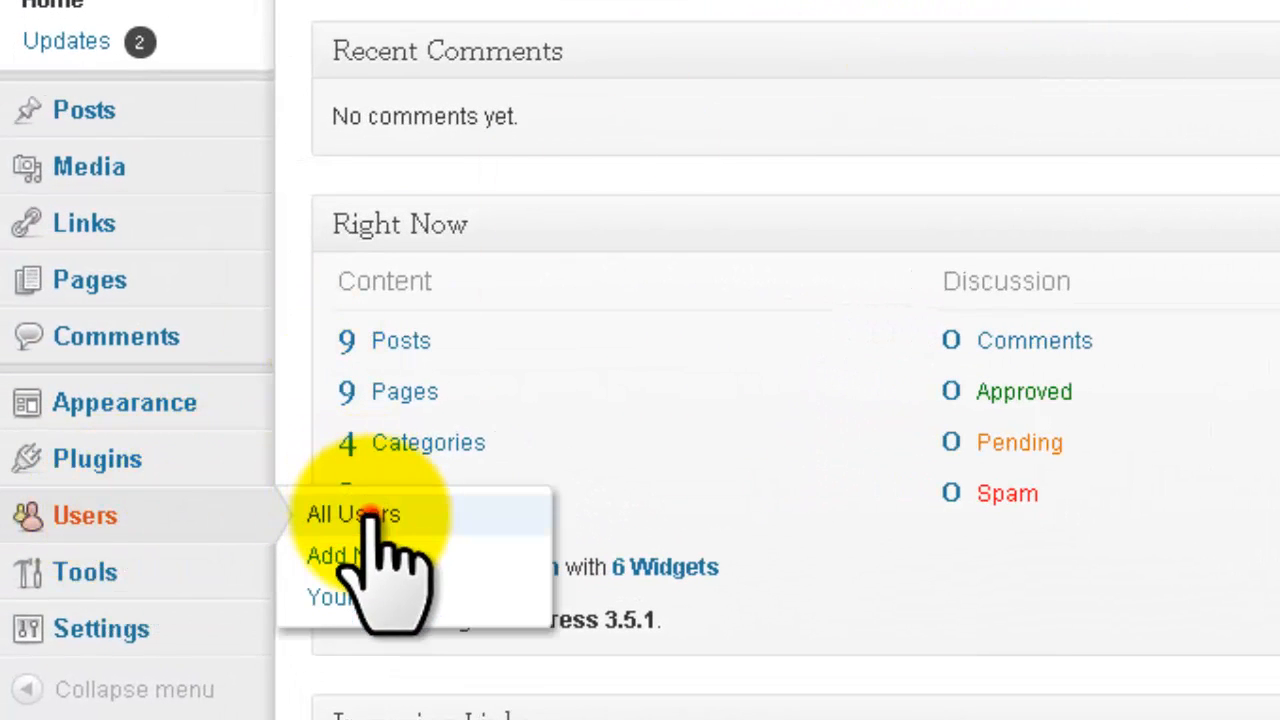
{"action": "left_click", "coordinate": [366, 514]}
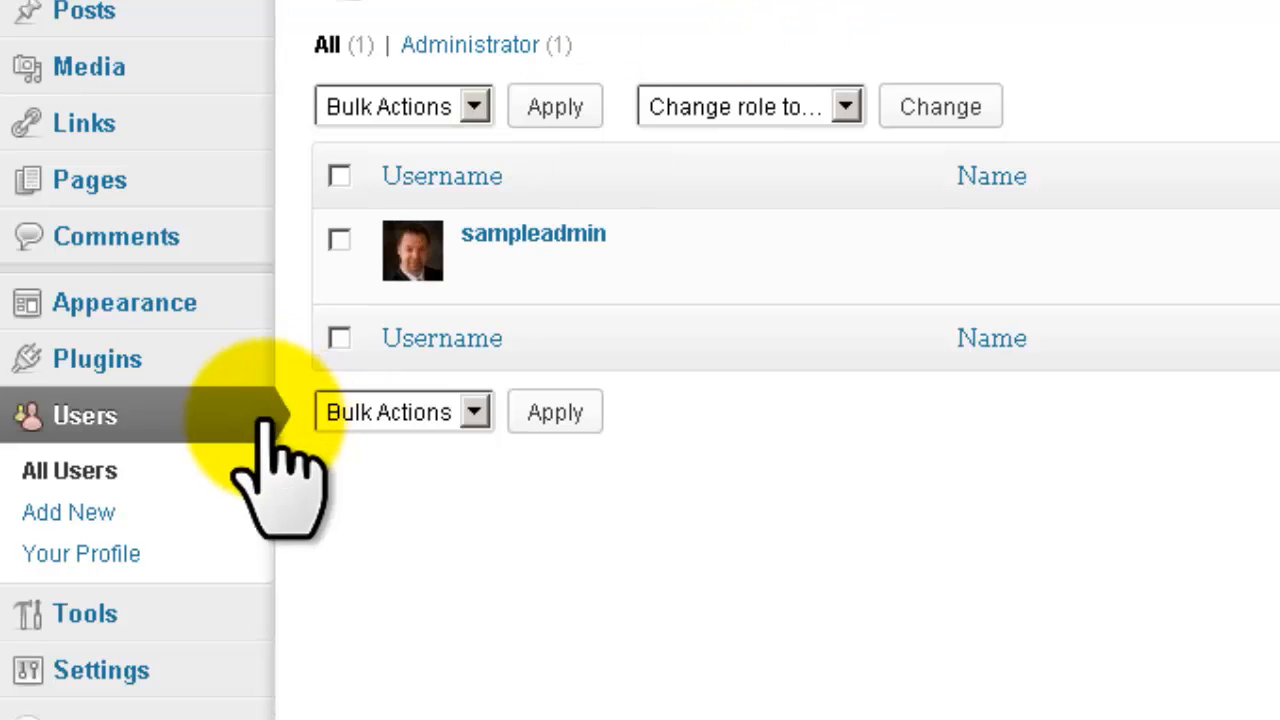
{"action": "left_click", "coordinate": [99, 511]}
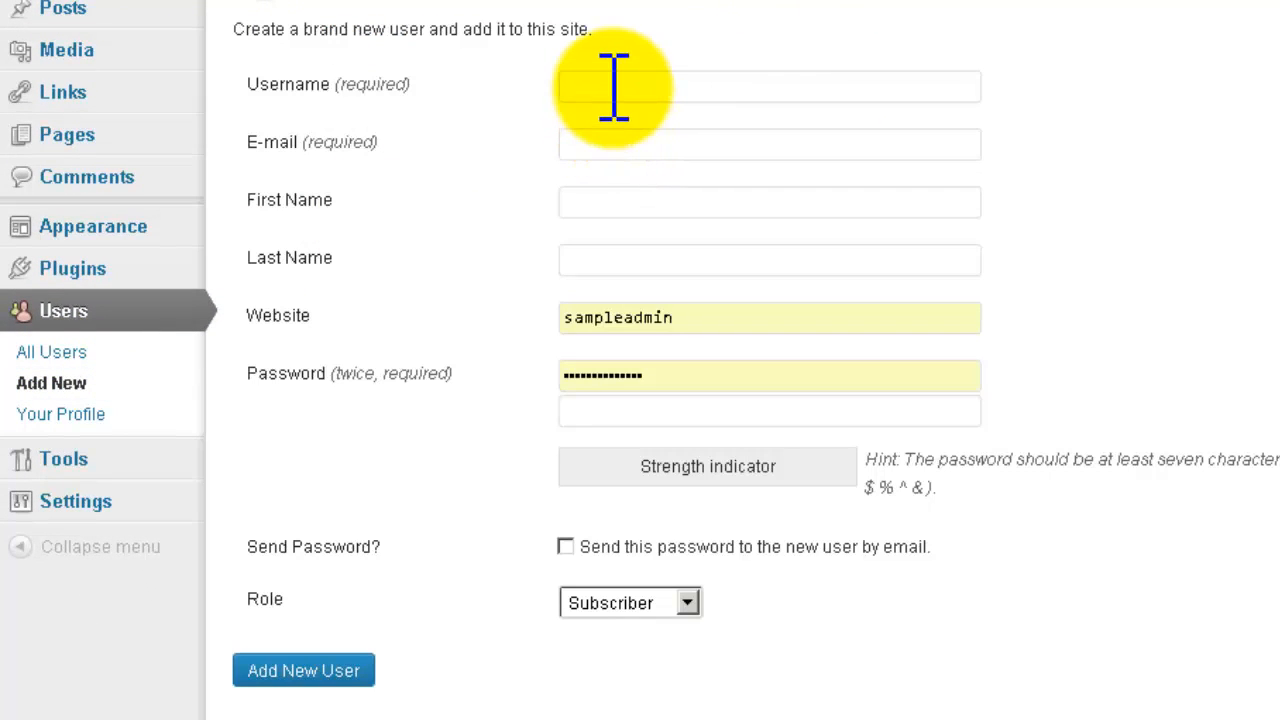
{"action": "left_click", "coordinate": [609, 86]}
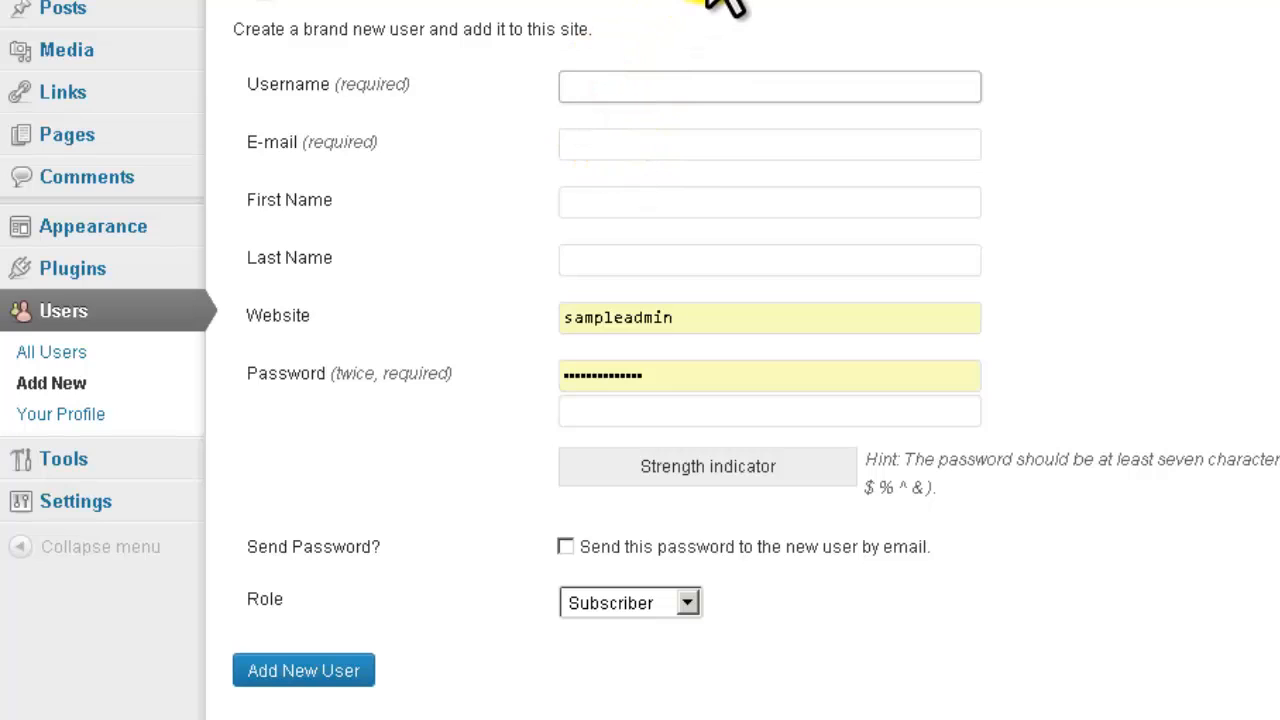
{"action": "type", "text": "notadmin"}
{"action": "left_click", "coordinate": [660, 10]}
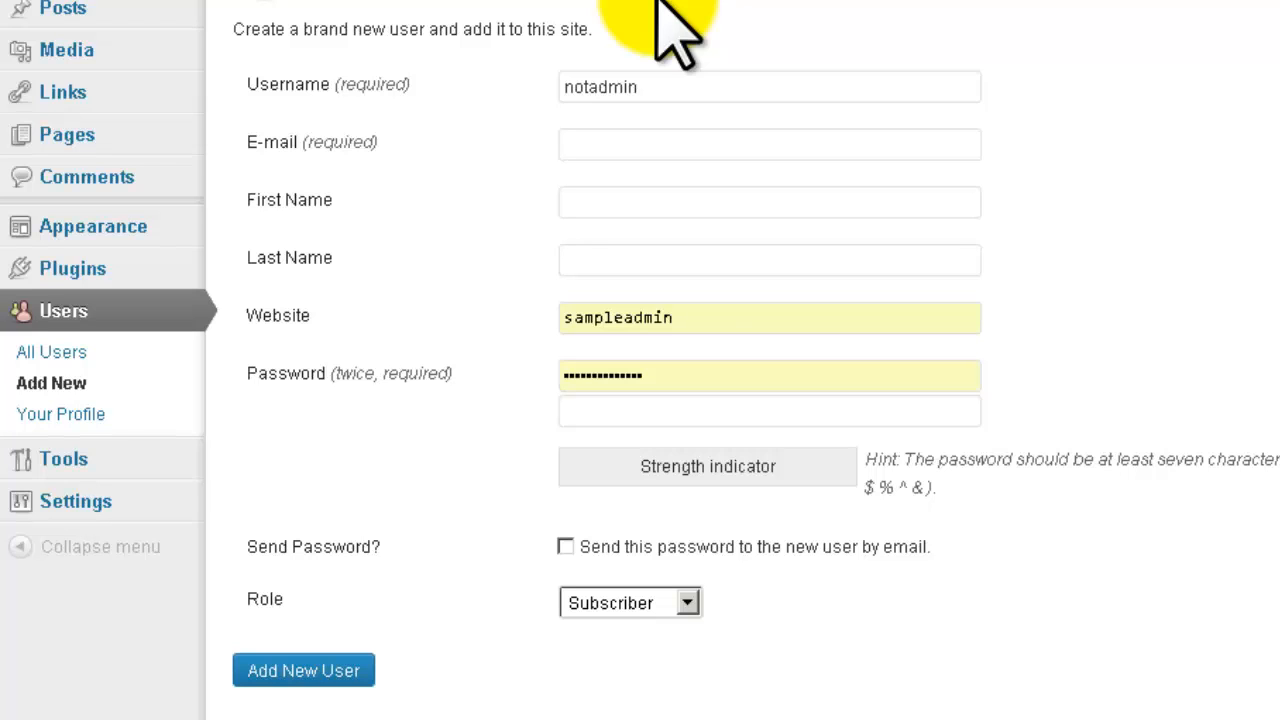
{"action": "left_click", "coordinate": [688, 604]}
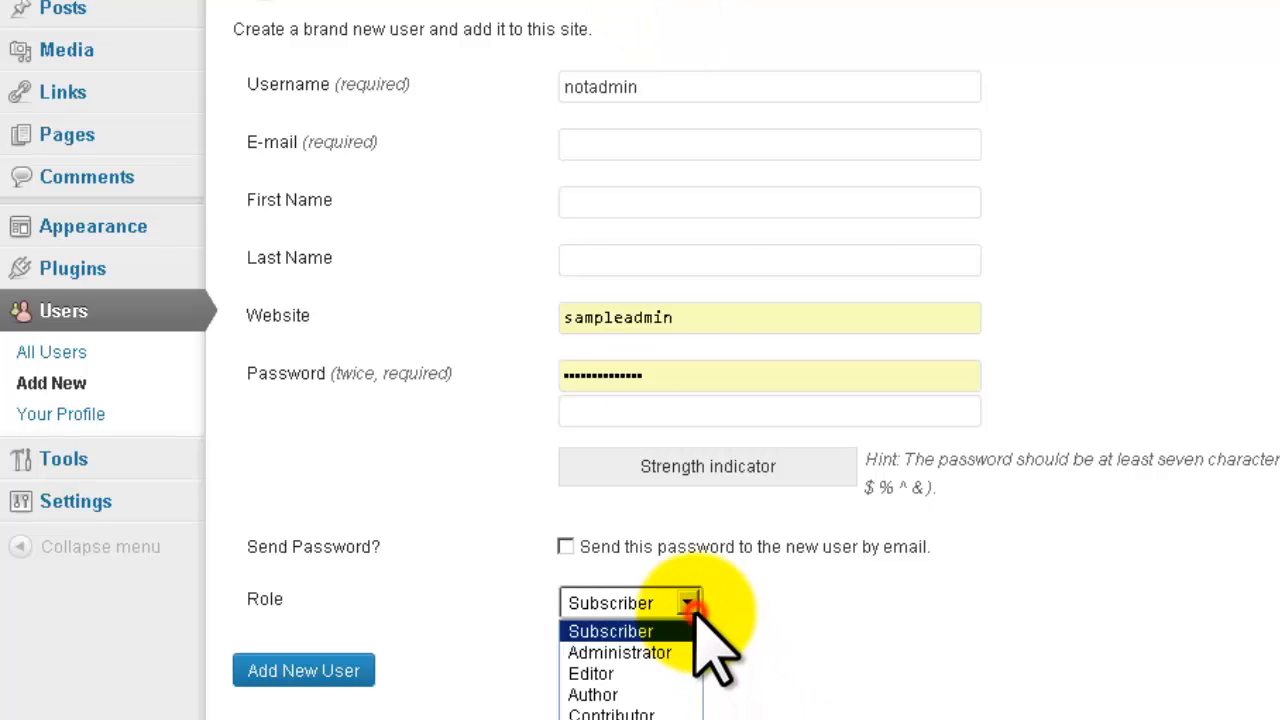
{"action": "left_click", "coordinate": [650, 652]}
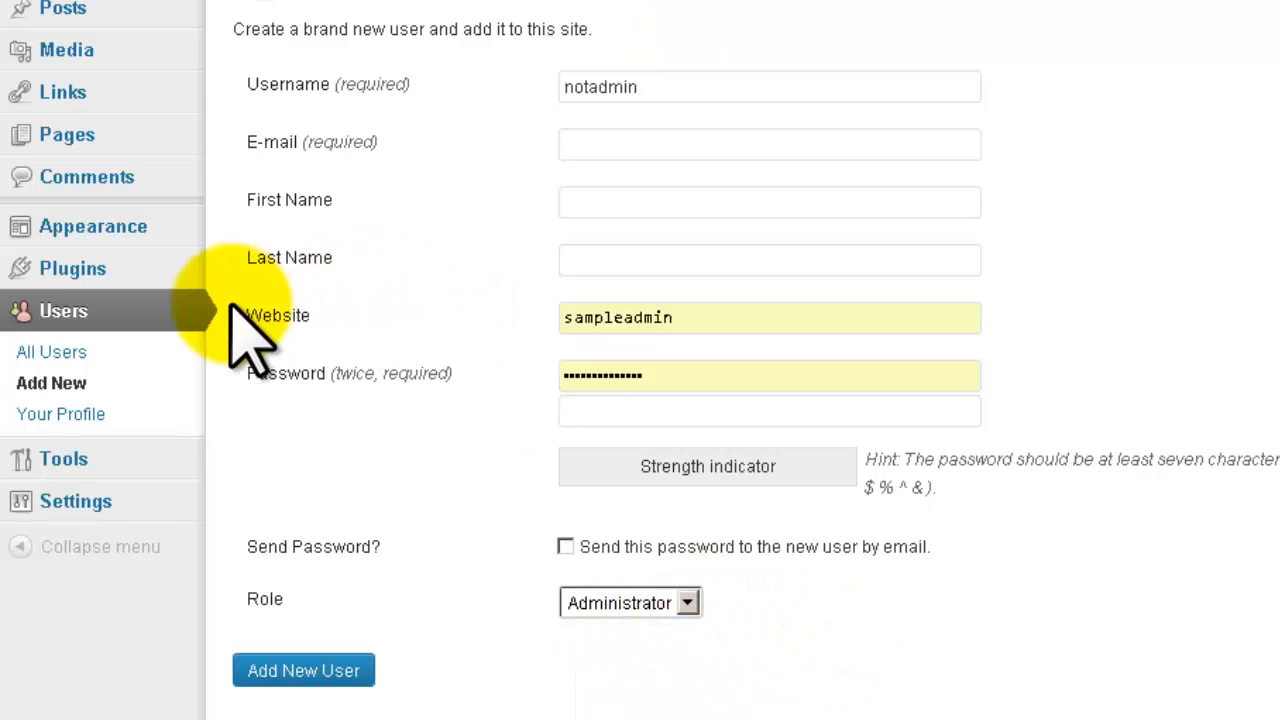
Step: Review the list of existing users and the roles that can be assigned to a new user
{"action": "left_click", "coordinate": [78, 352]}
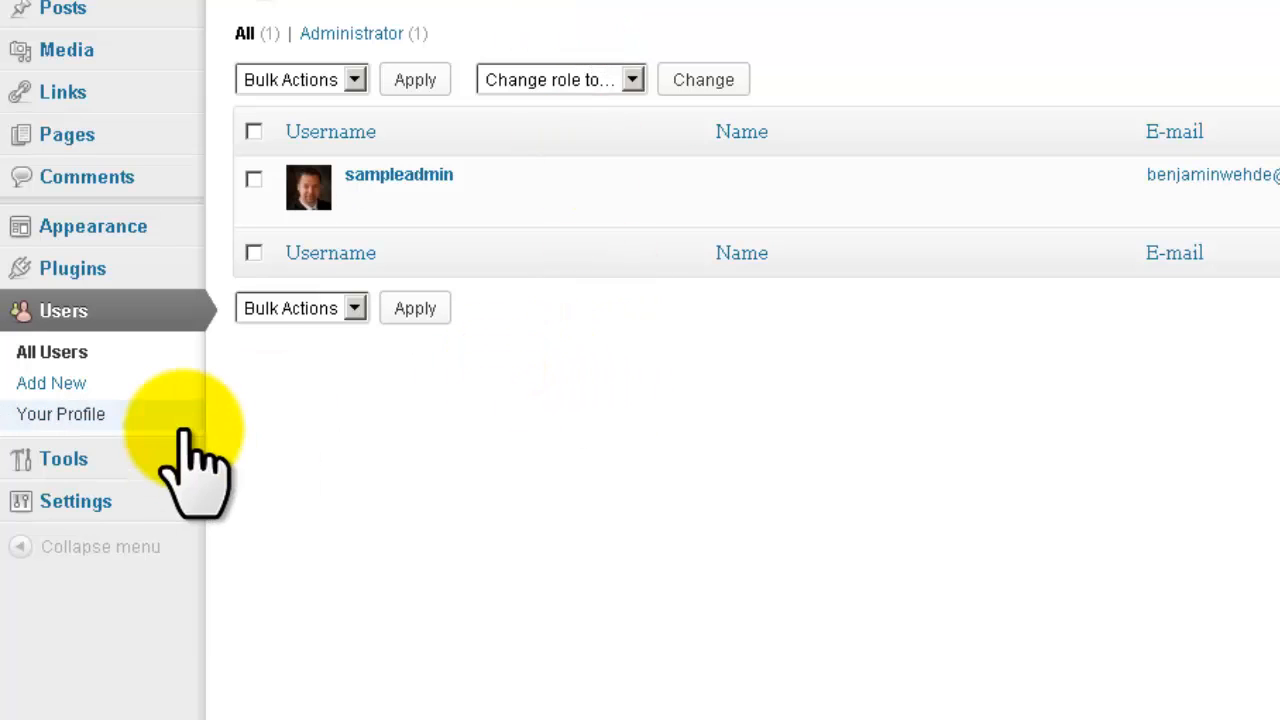
{"action": "left_click", "coordinate": [48, 382]}
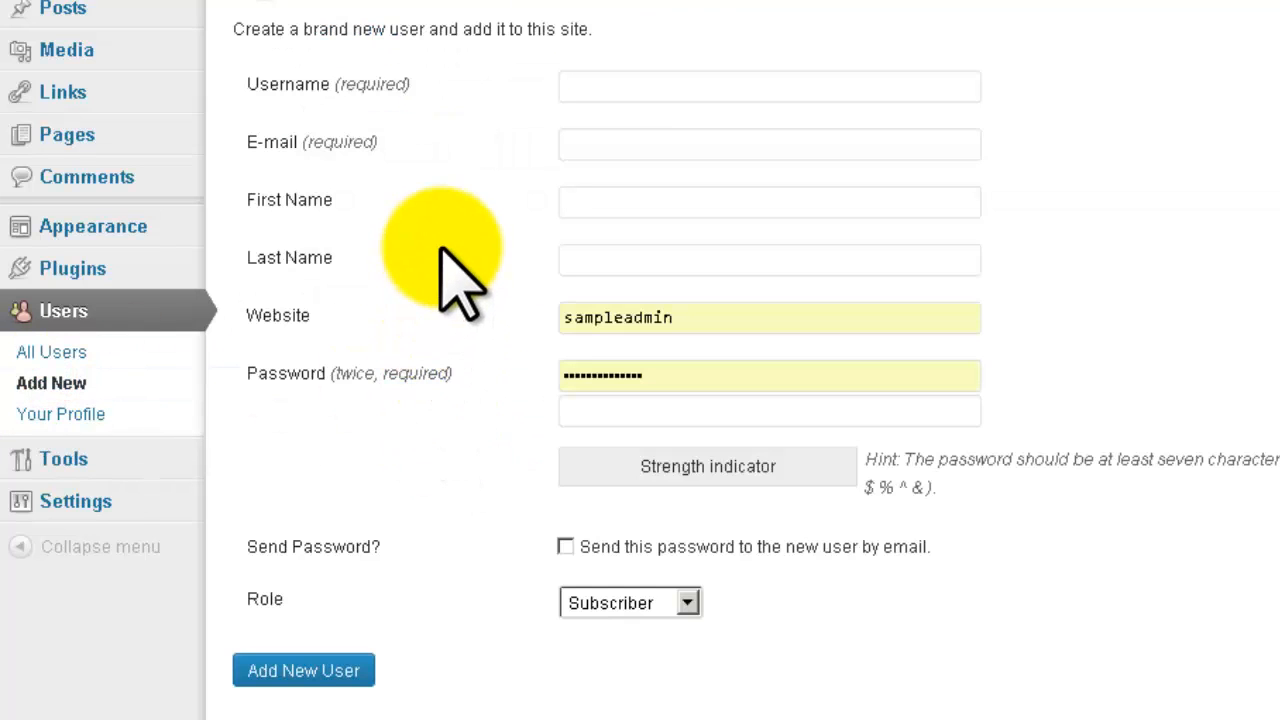
{"action": "left_click", "coordinate": [684, 601]}
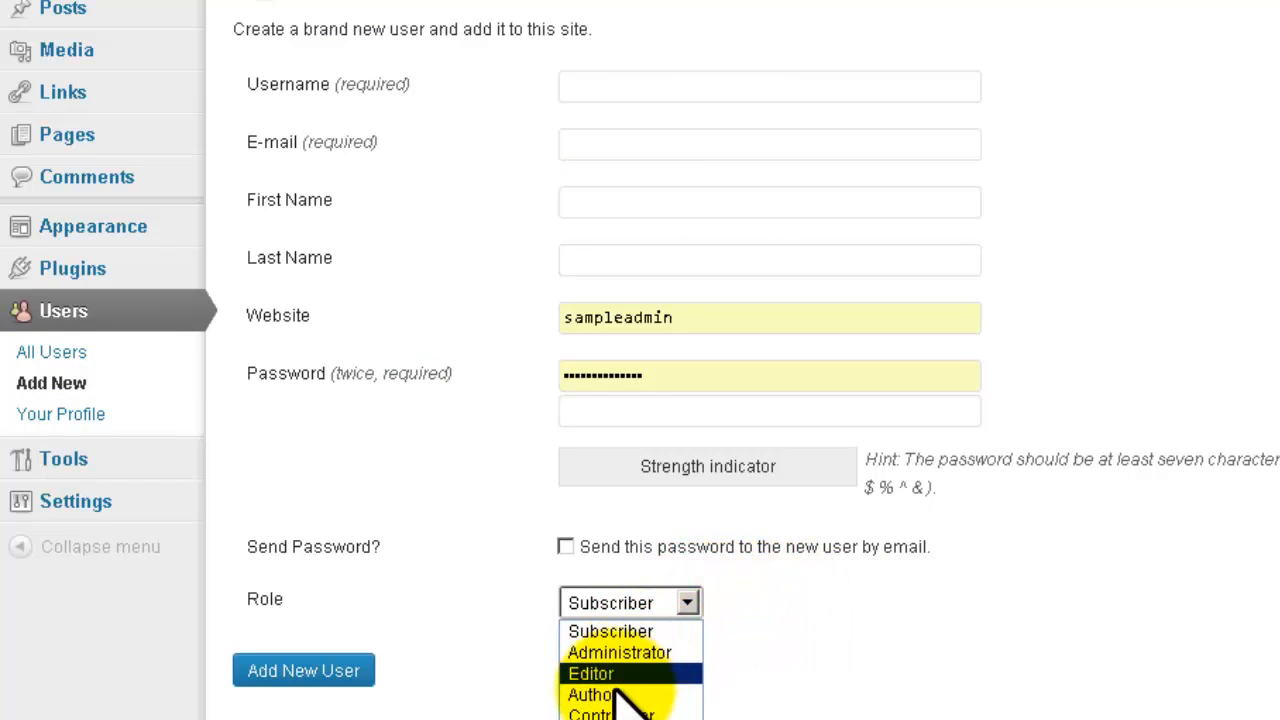
{"action": "left_click", "coordinate": [780, 648]}
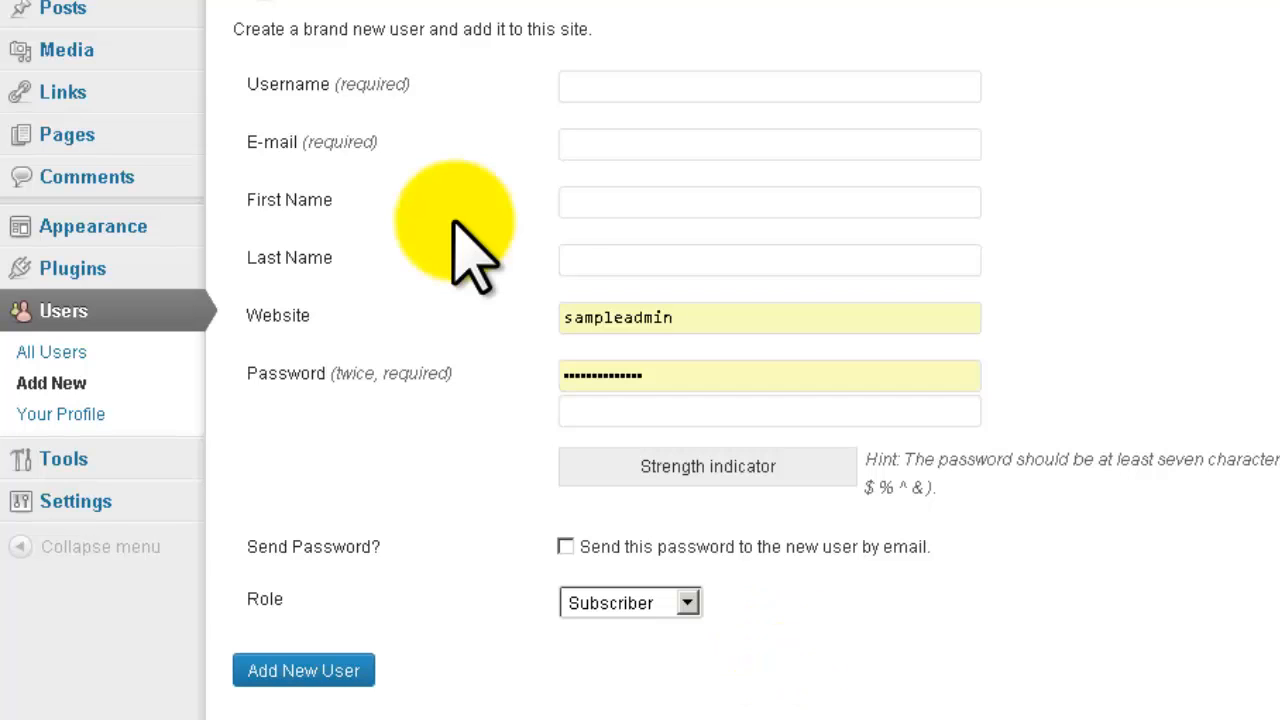
Step: Search the plugin directory for "better wp security" and check the author of the Better WP Security plugin
{"action": "mouse_move", "coordinate": [110, 266]}
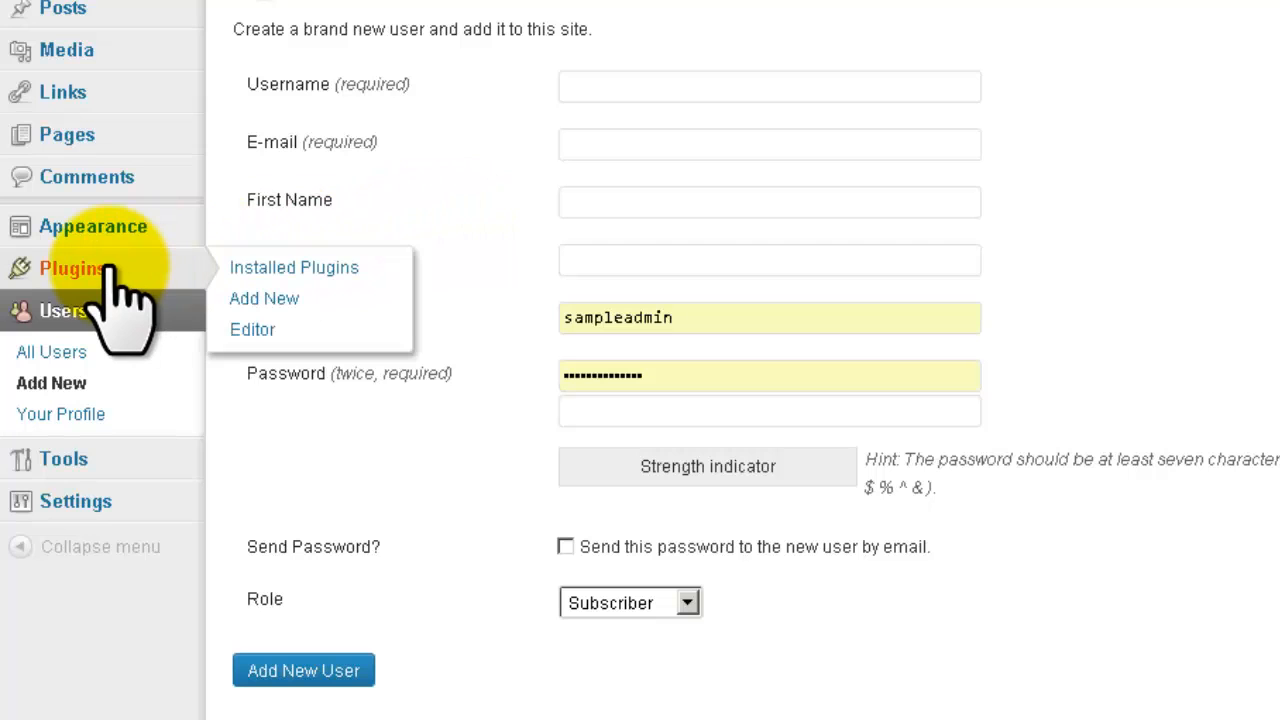
{"action": "left_click", "coordinate": [262, 300]}
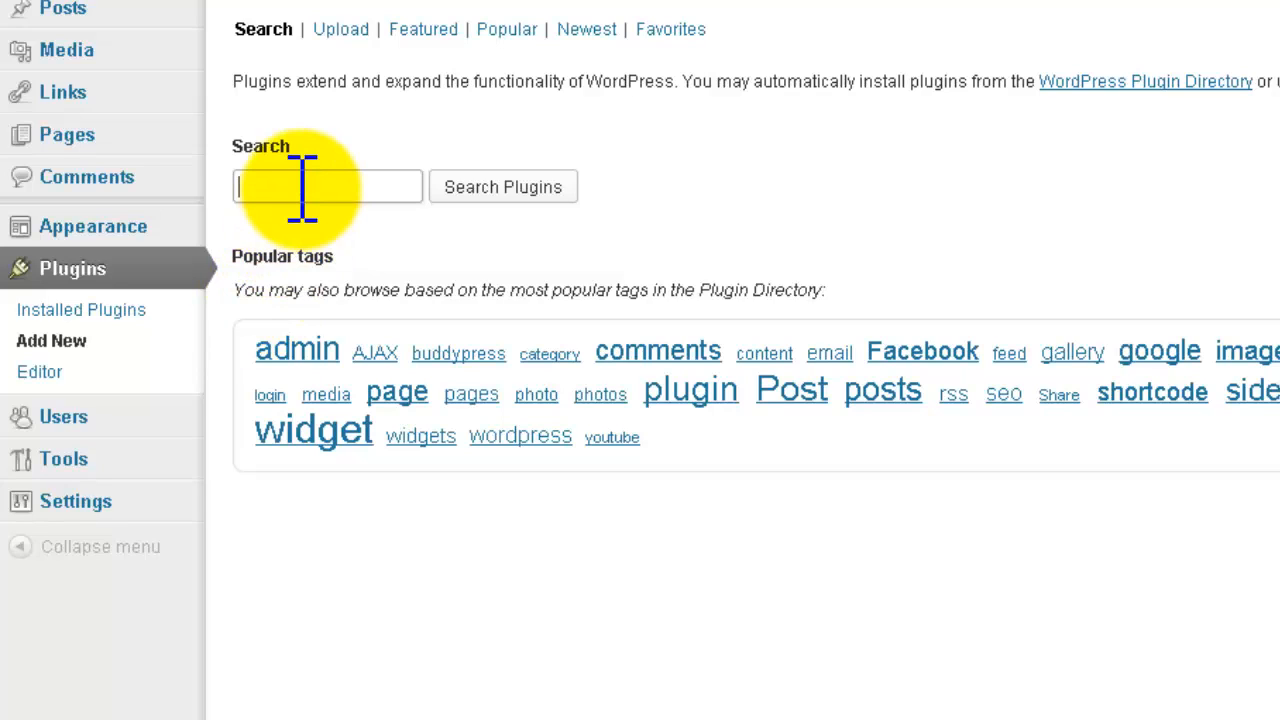
{"action": "type", "text": "b"}
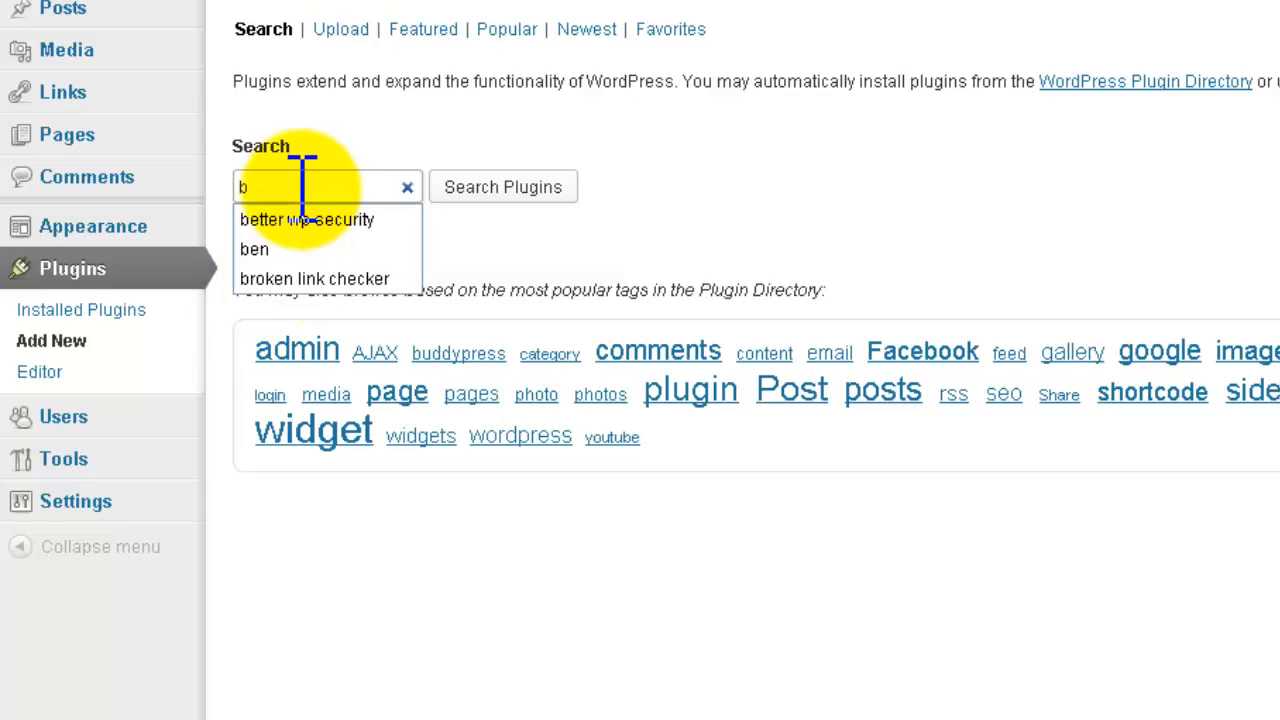
{"action": "left_click", "coordinate": [298, 220]}
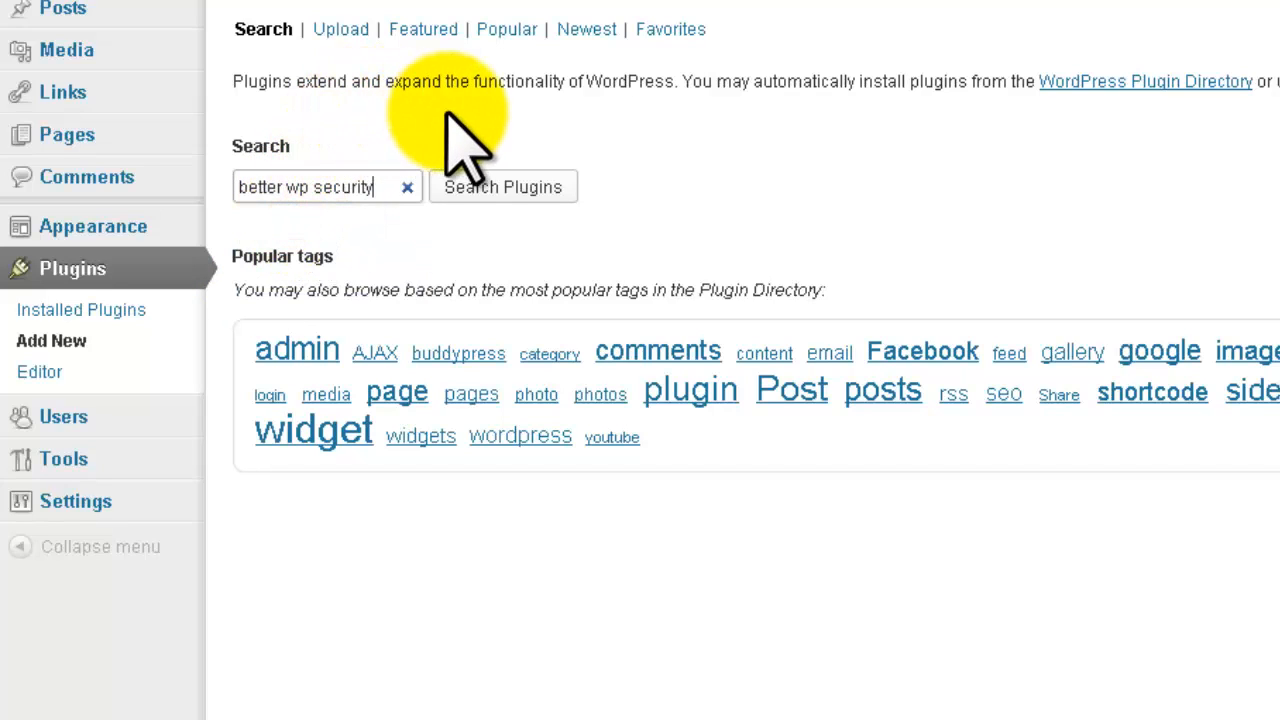
{"action": "left_click", "coordinate": [477, 192]}
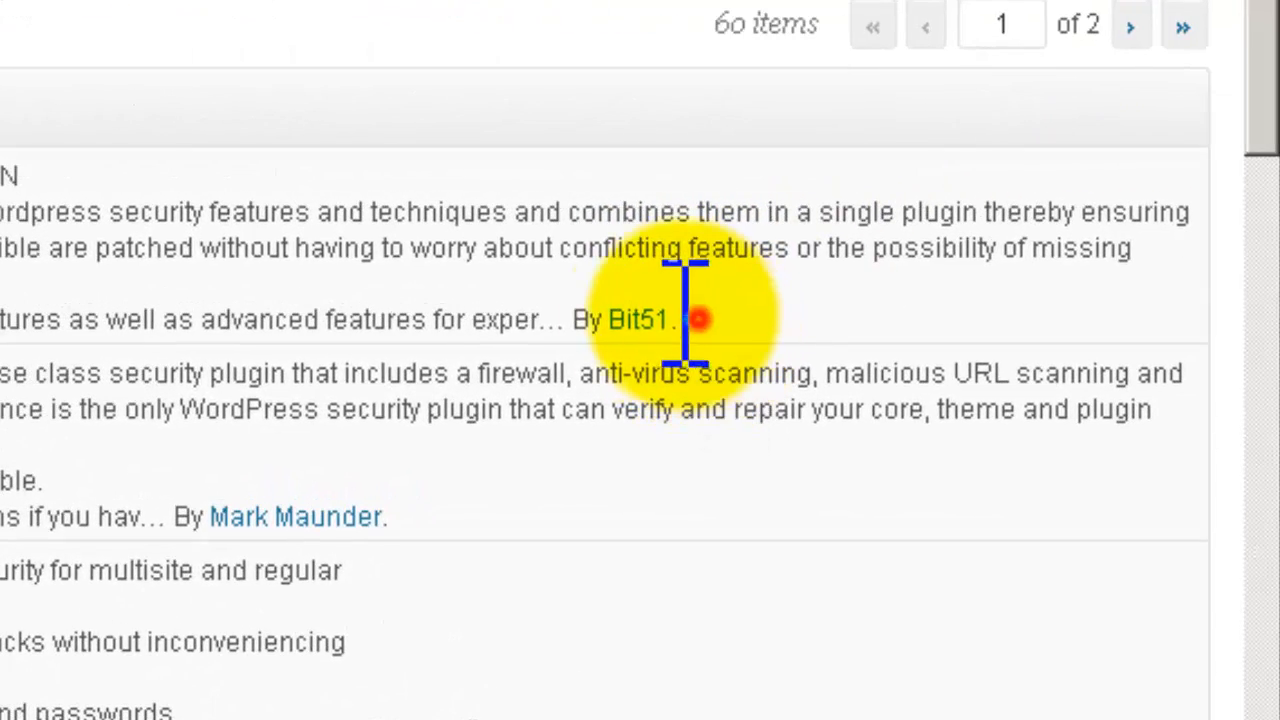
{"action": "left_click_drag", "start_coordinate": [685, 315], "coordinate": [608, 314]}
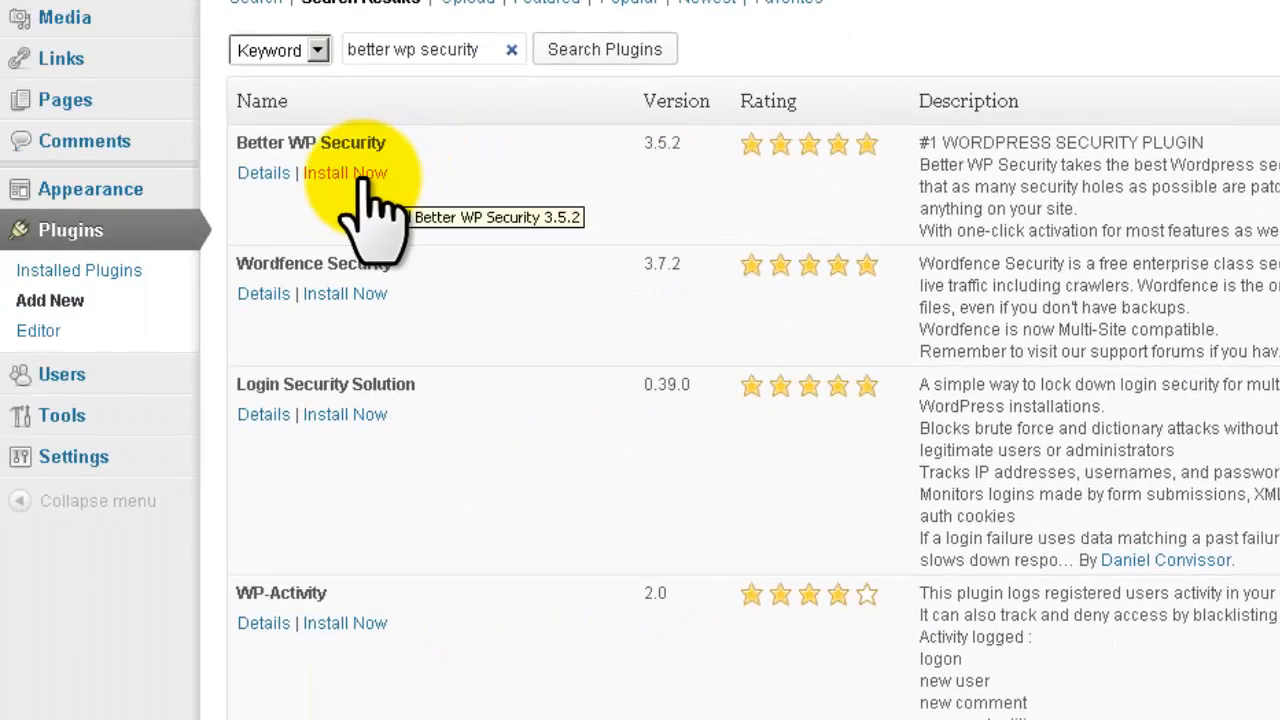
Step: Install and activate the Better WP Security plugin
{"action": "left_click", "coordinate": [350, 174]}
{"action": "left_click", "coordinate": [1045, 427]}
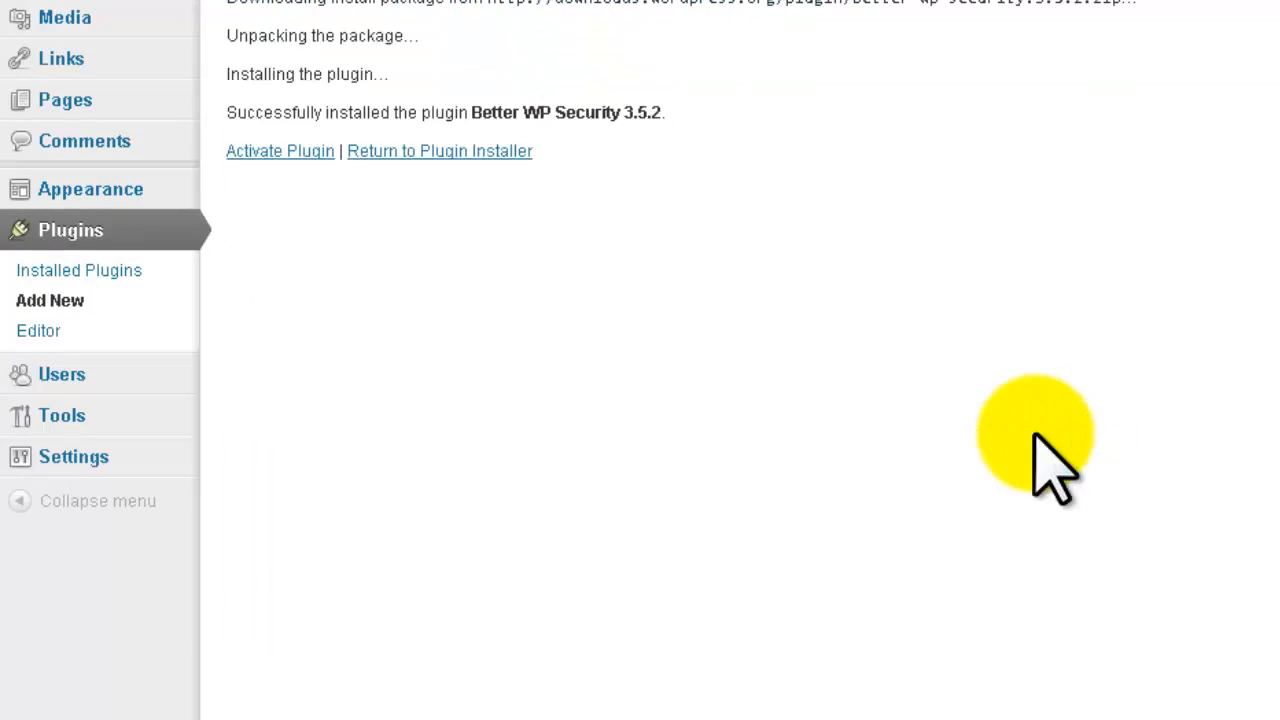
{"action": "left_click", "coordinate": [296, 150]}
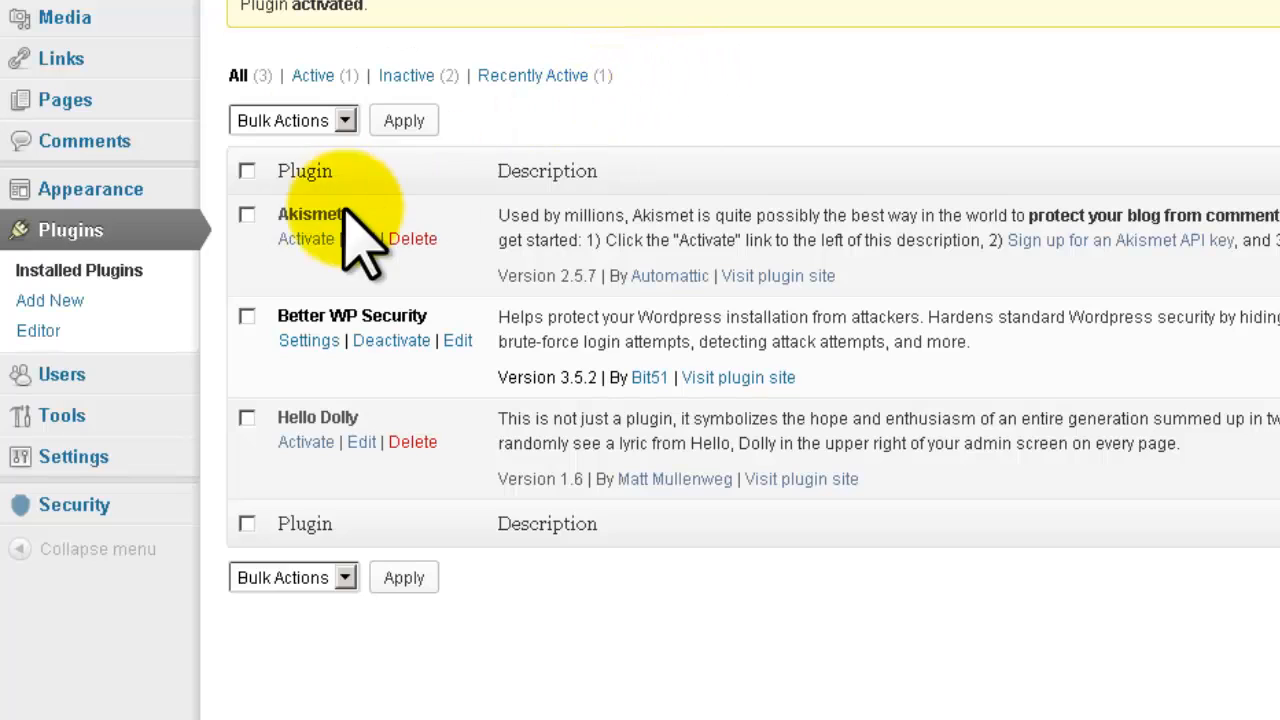
Step: Create a database backup in the Better WP Security setup and secure the site from basic attacks with one-click protection
{"action": "left_click", "coordinate": [100, 505]}
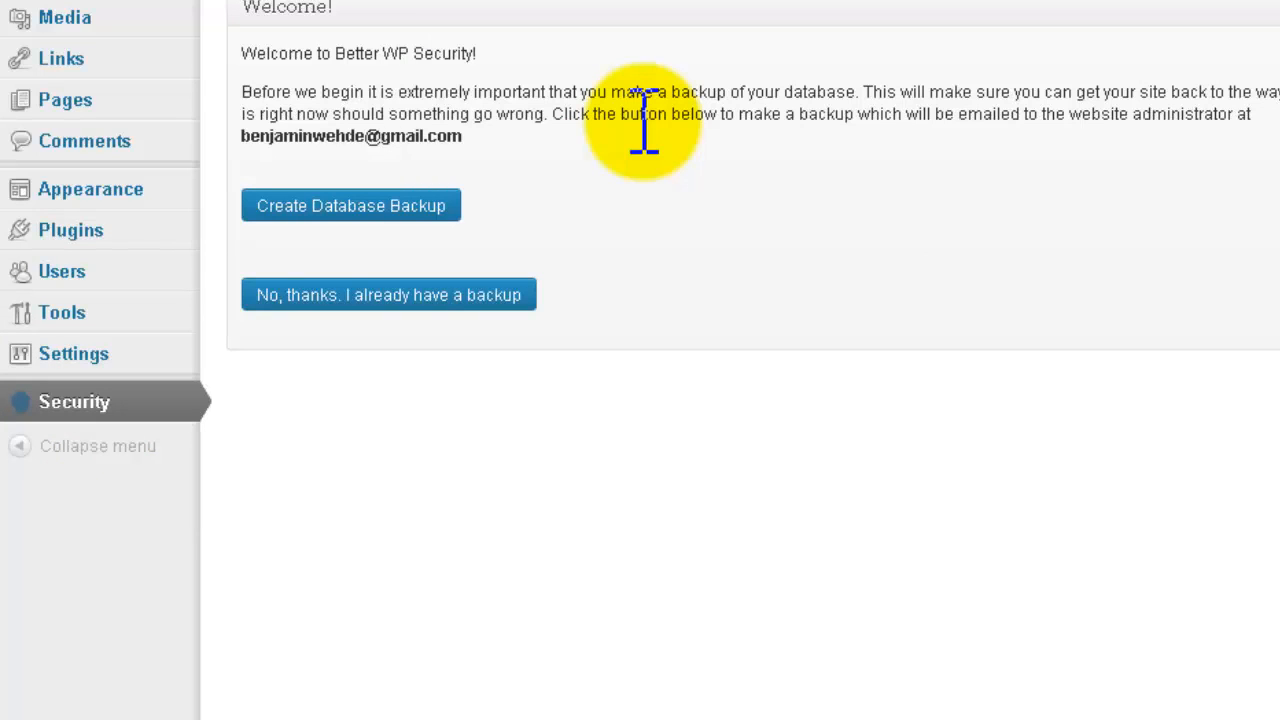
{"action": "left_click", "coordinate": [379, 208]}
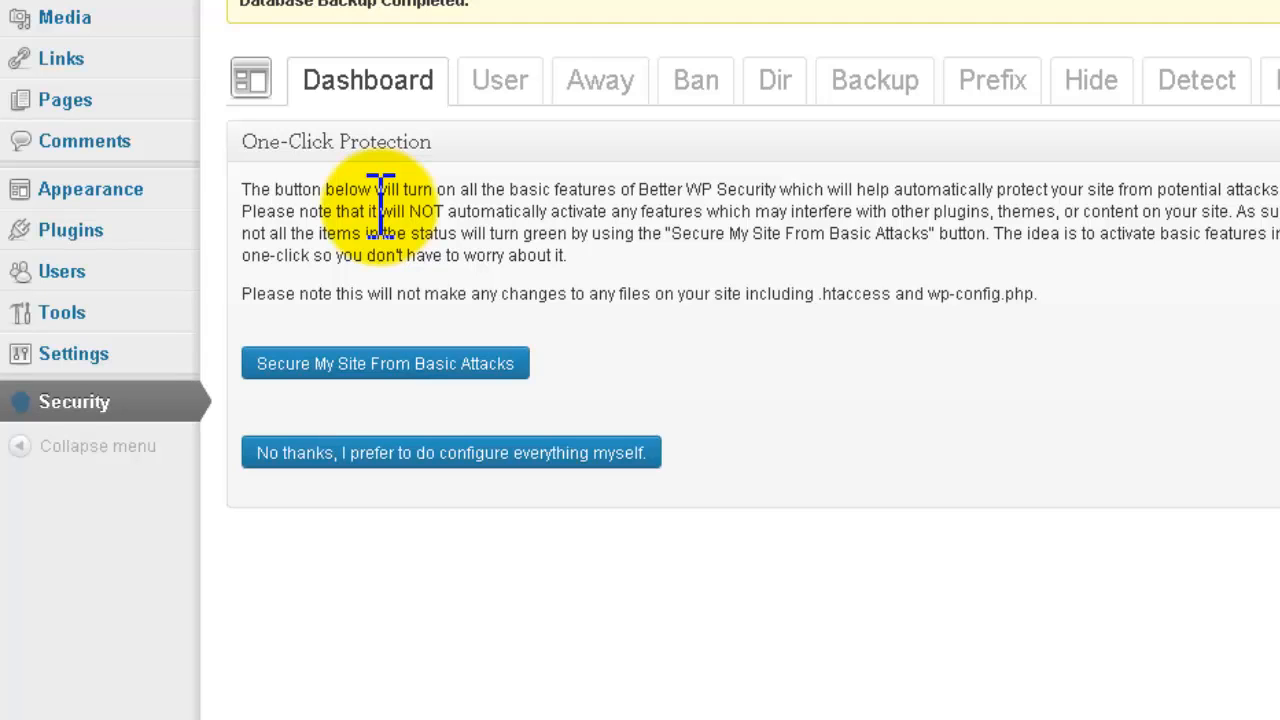
{"action": "left_click", "coordinate": [380, 362]}
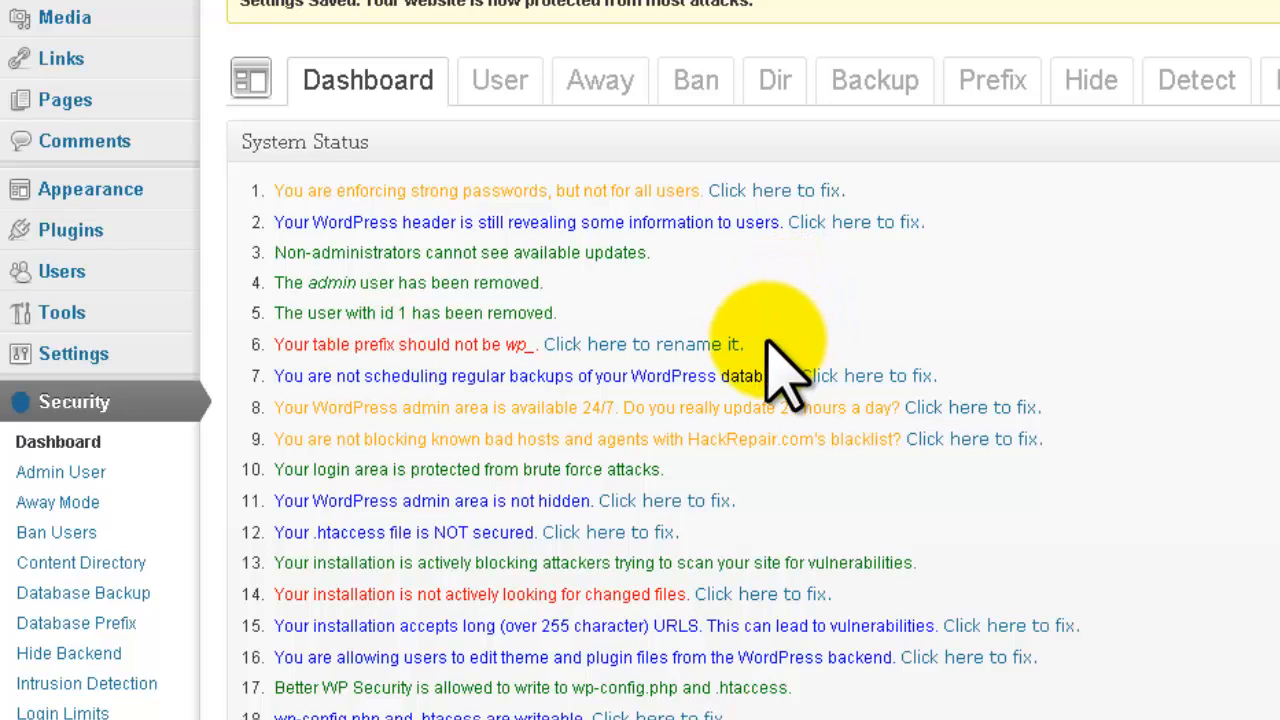
Step: Fix the database backup item in the system status by enabling scheduled backups at a 1-day interval, and save the changes
{"action": "left_click_drag", "start_coordinate": [755, 344], "coordinate": [262, 345]}
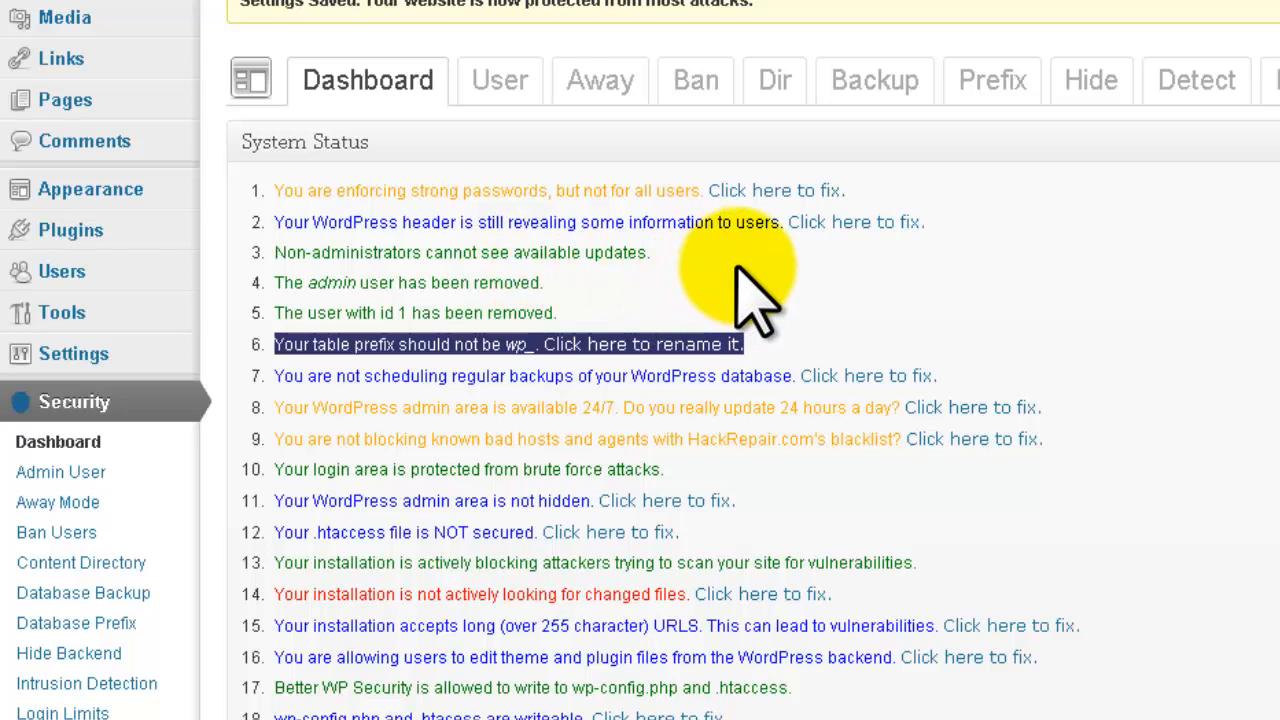
{"action": "left_click", "coordinate": [779, 264]}
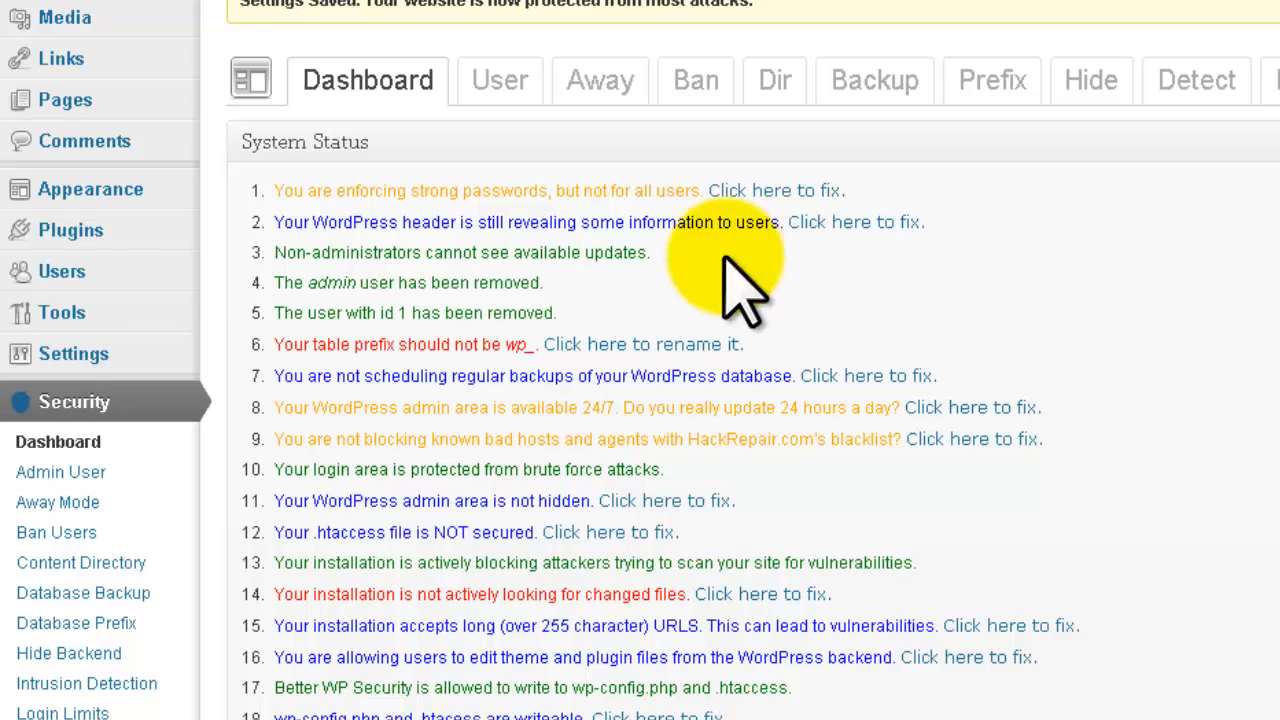
{"action": "left_click_drag", "start_coordinate": [288, 376], "coordinate": [988, 300]}
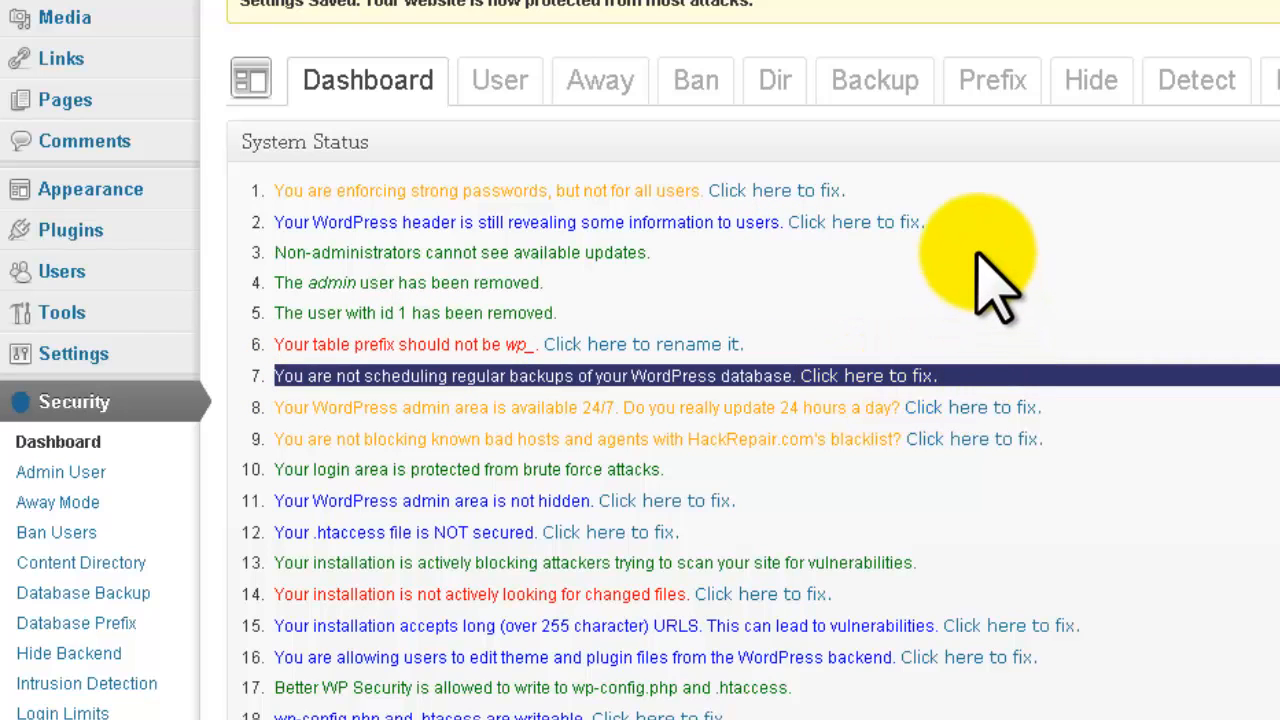
{"action": "left_click", "coordinate": [868, 378]}
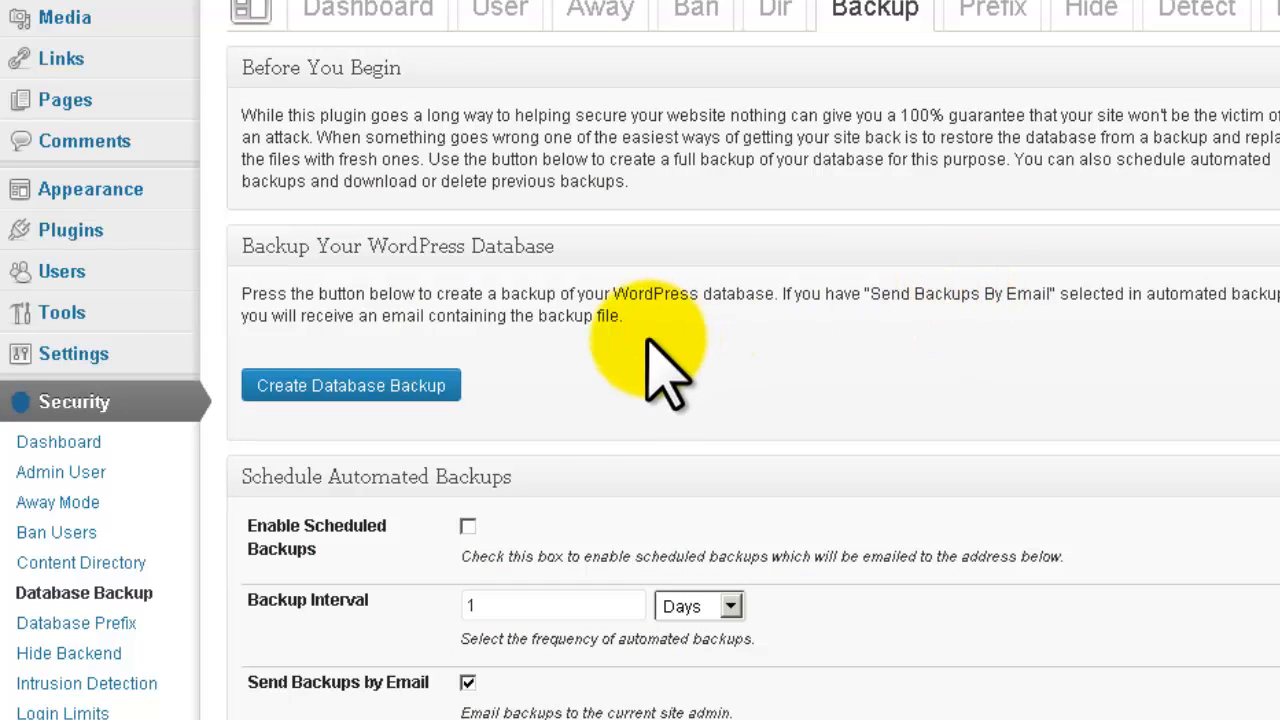
{"action": "left_click", "coordinate": [467, 526]}
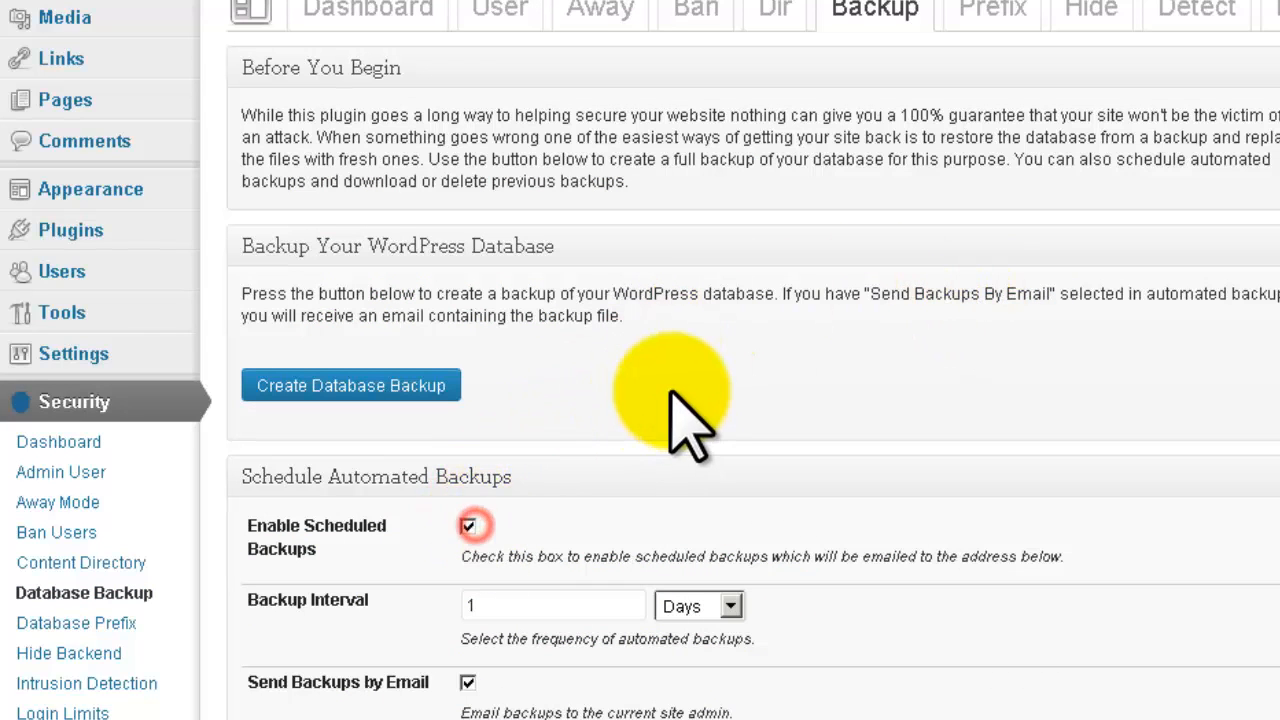
{"action": "left_click", "coordinate": [535, 605]}
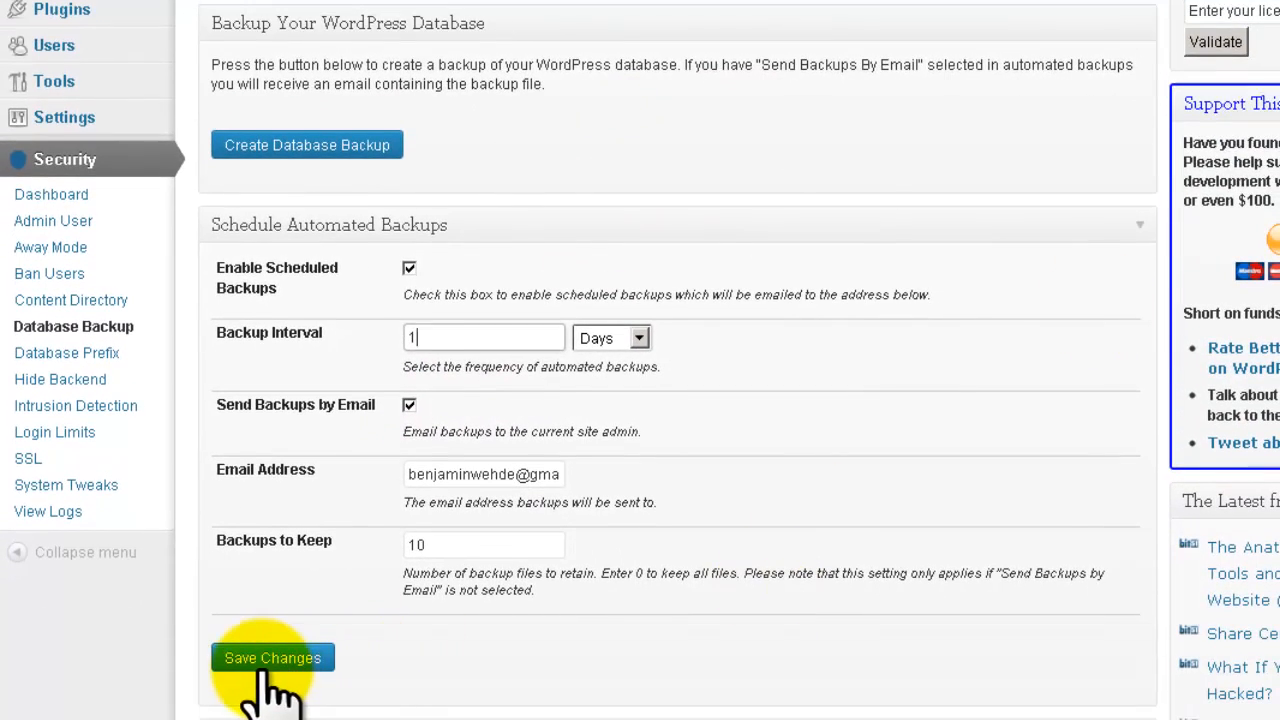
{"action": "left_click", "coordinate": [266, 666]}
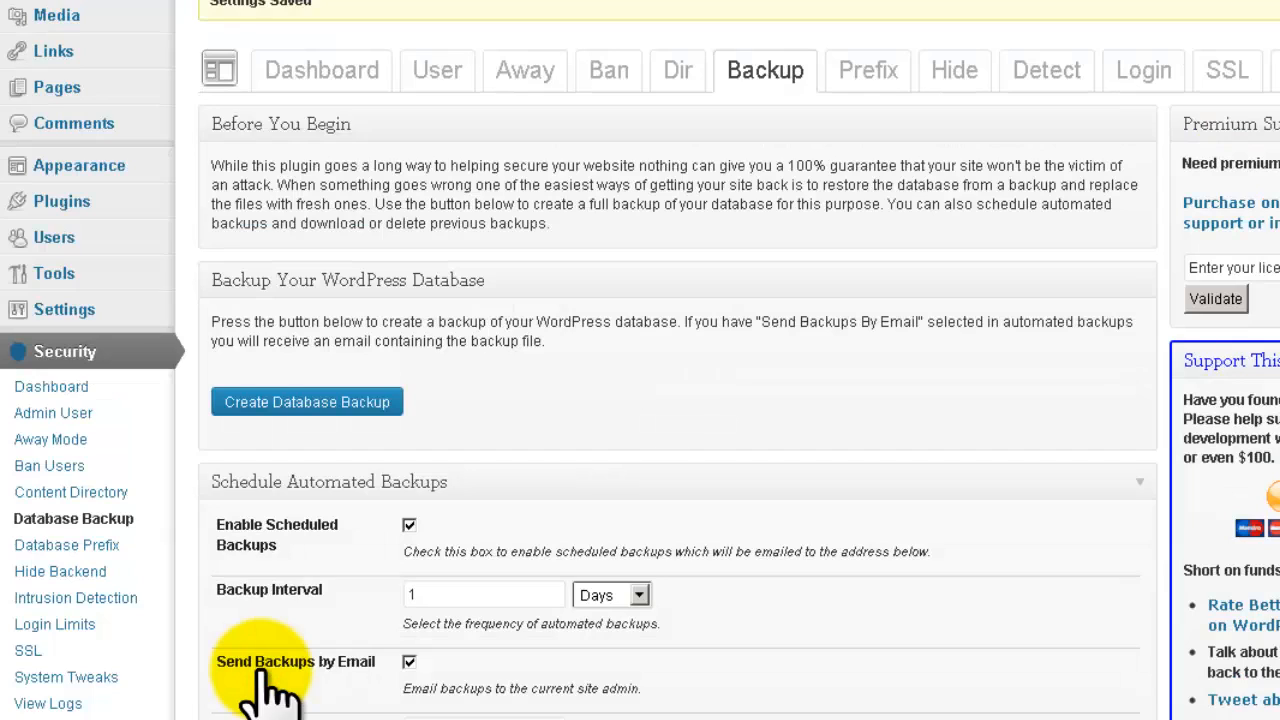
Step: Fix the changed-files item in the security system status by enabling file change detection, and save the options
{"action": "left_click", "coordinate": [330, 85]}
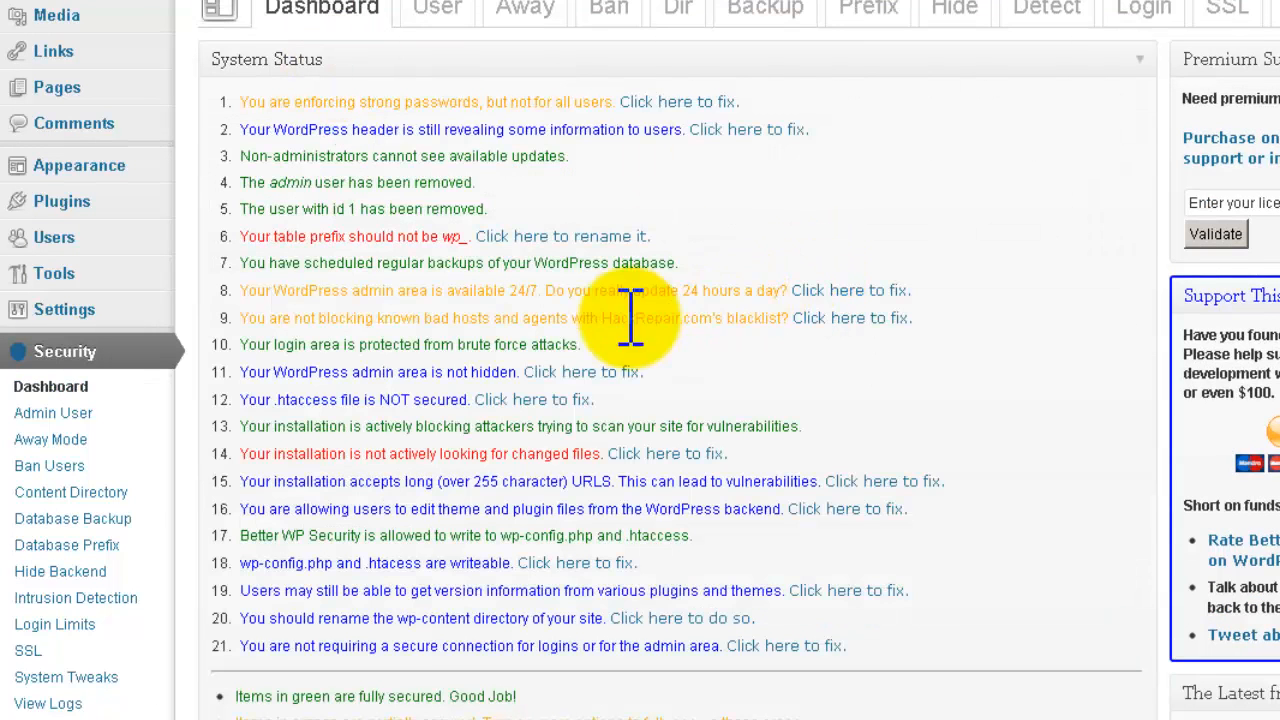
{"action": "left_click_drag", "start_coordinate": [248, 453], "coordinate": [660, 462]}
{"action": "left_click", "coordinate": [662, 455]}
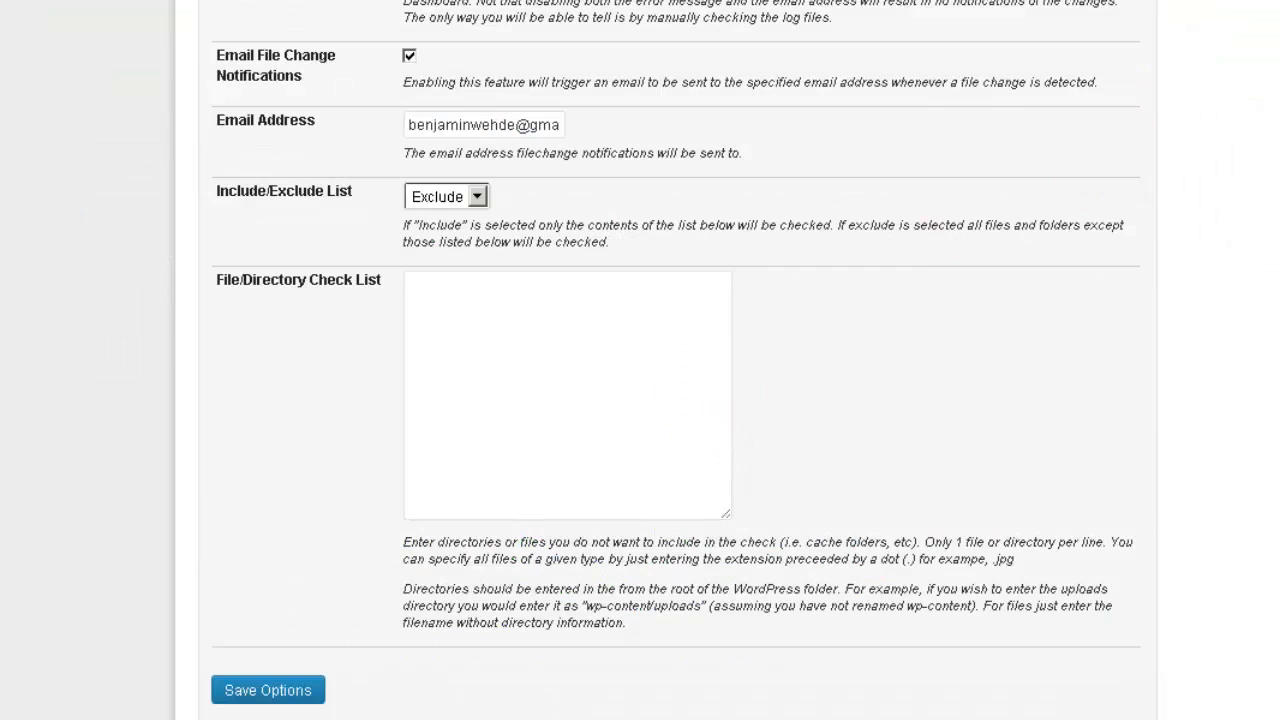
{"action": "scroll", "coordinate": [676, 360], "scroll_direction": "up", "scroll_amount": 3}
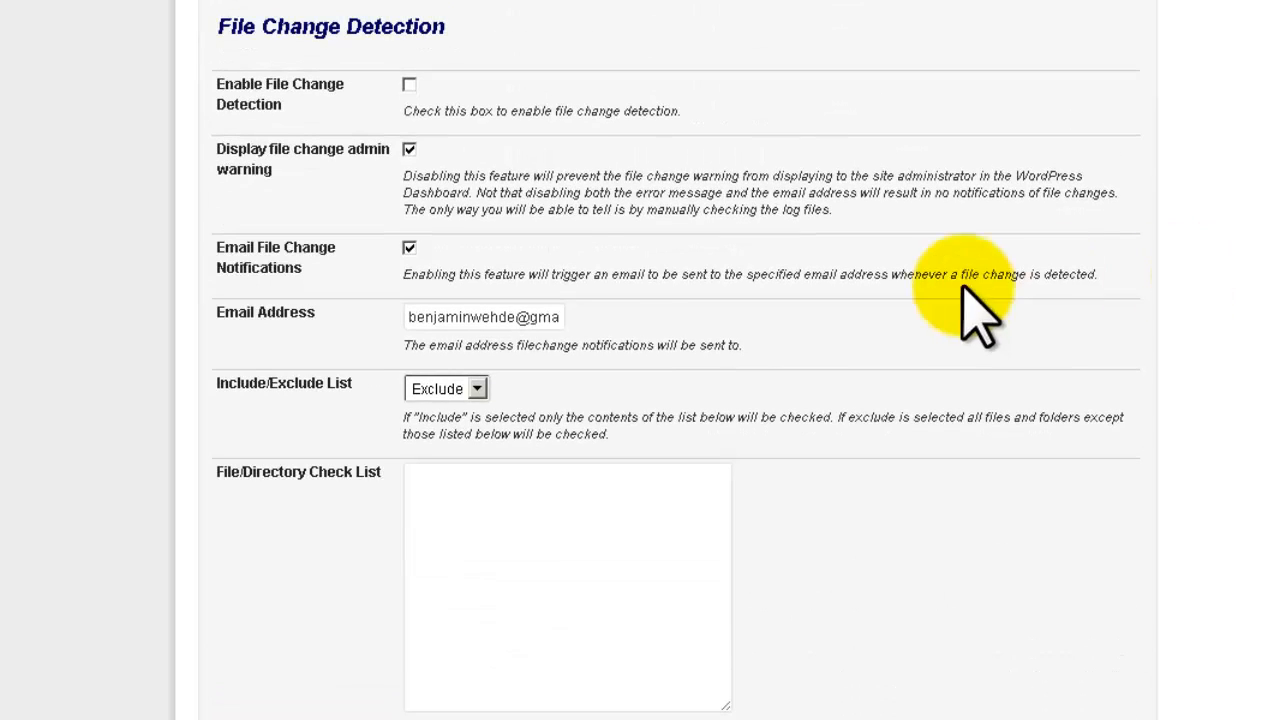
{"action": "left_click", "coordinate": [409, 86]}
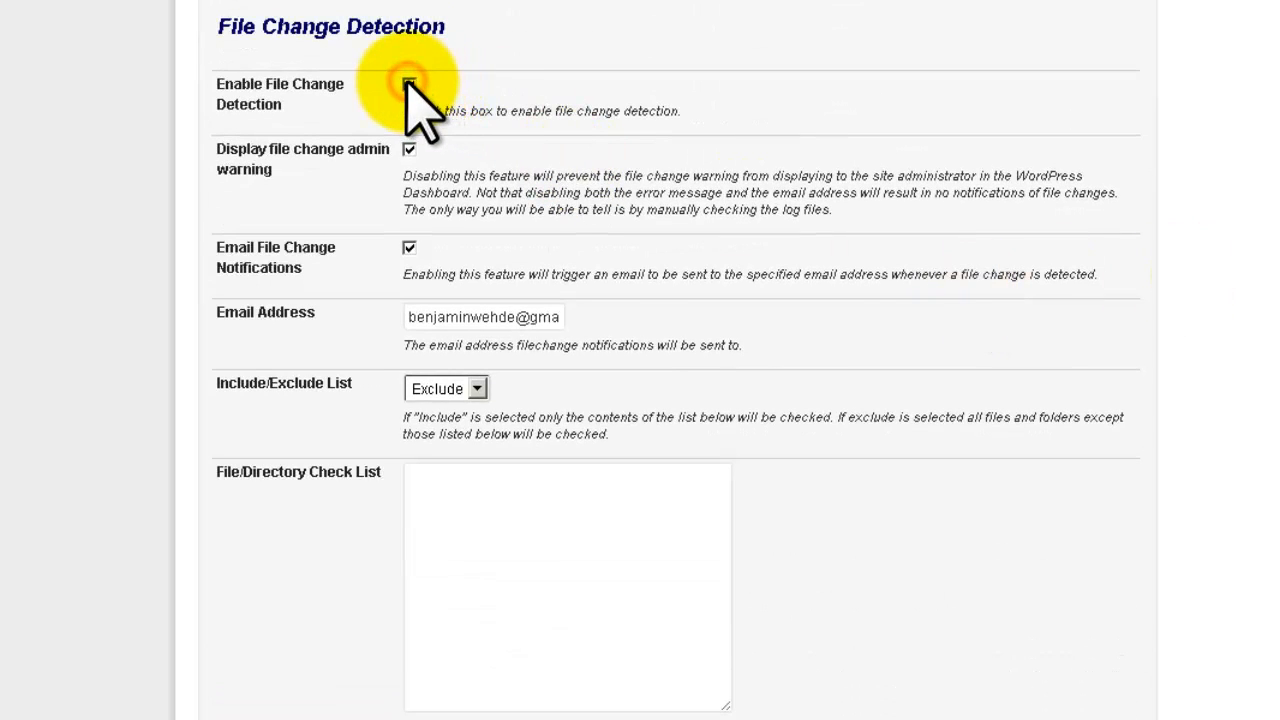
{"action": "scroll", "coordinate": [676, 360], "scroll_direction": "down", "scroll_amount": 3}
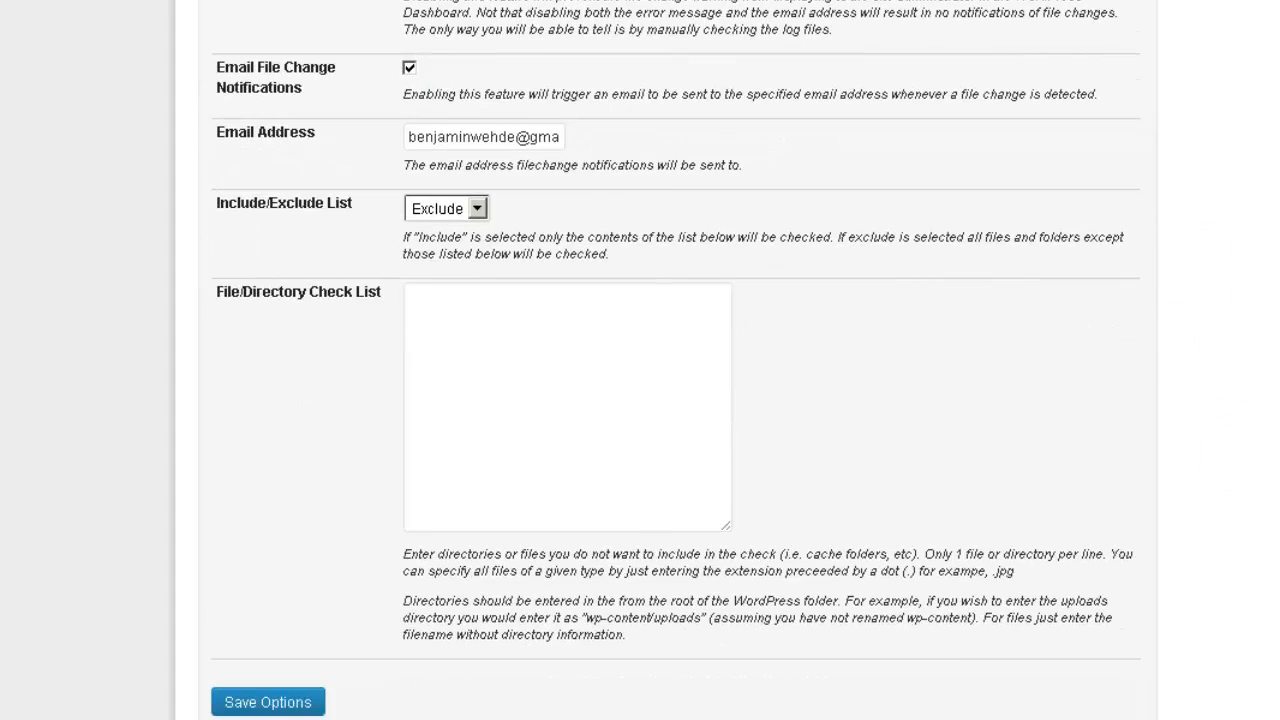
{"action": "scroll", "coordinate": [245, 706], "scroll_direction": "down", "scroll_amount": 1}
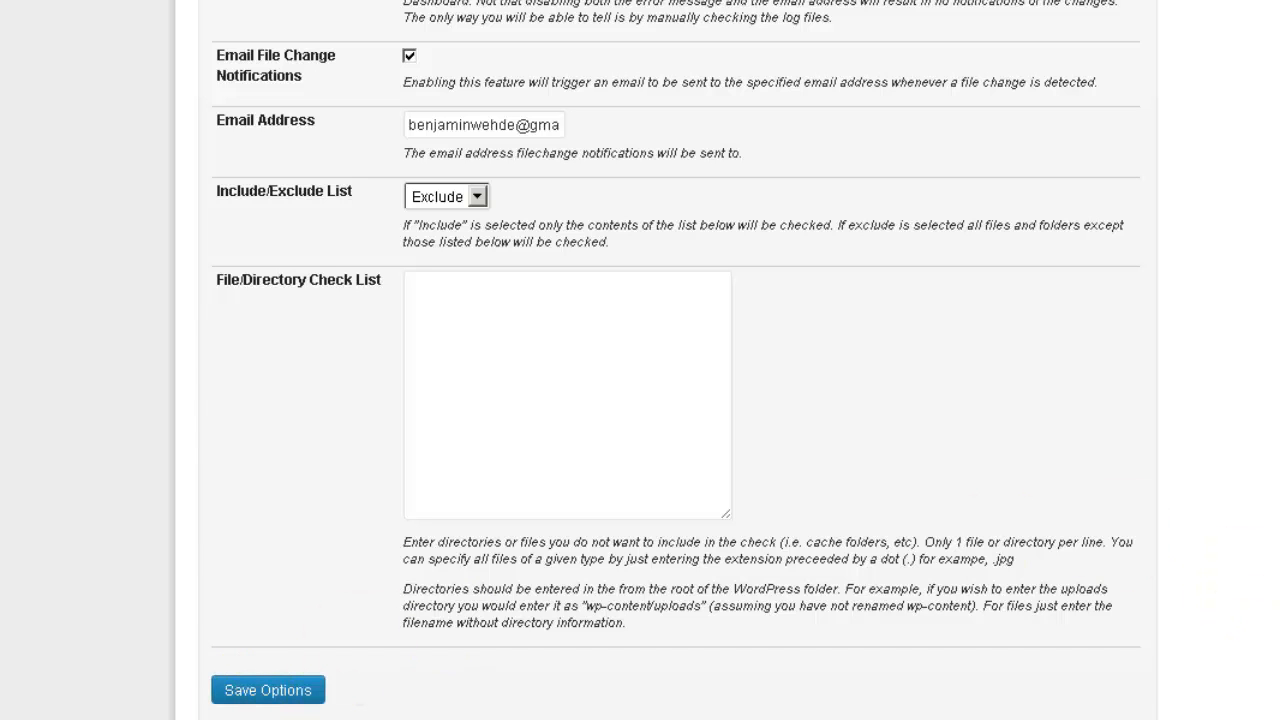
{"action": "scroll", "coordinate": [676, 360], "scroll_direction": "up", "scroll_amount": 15}
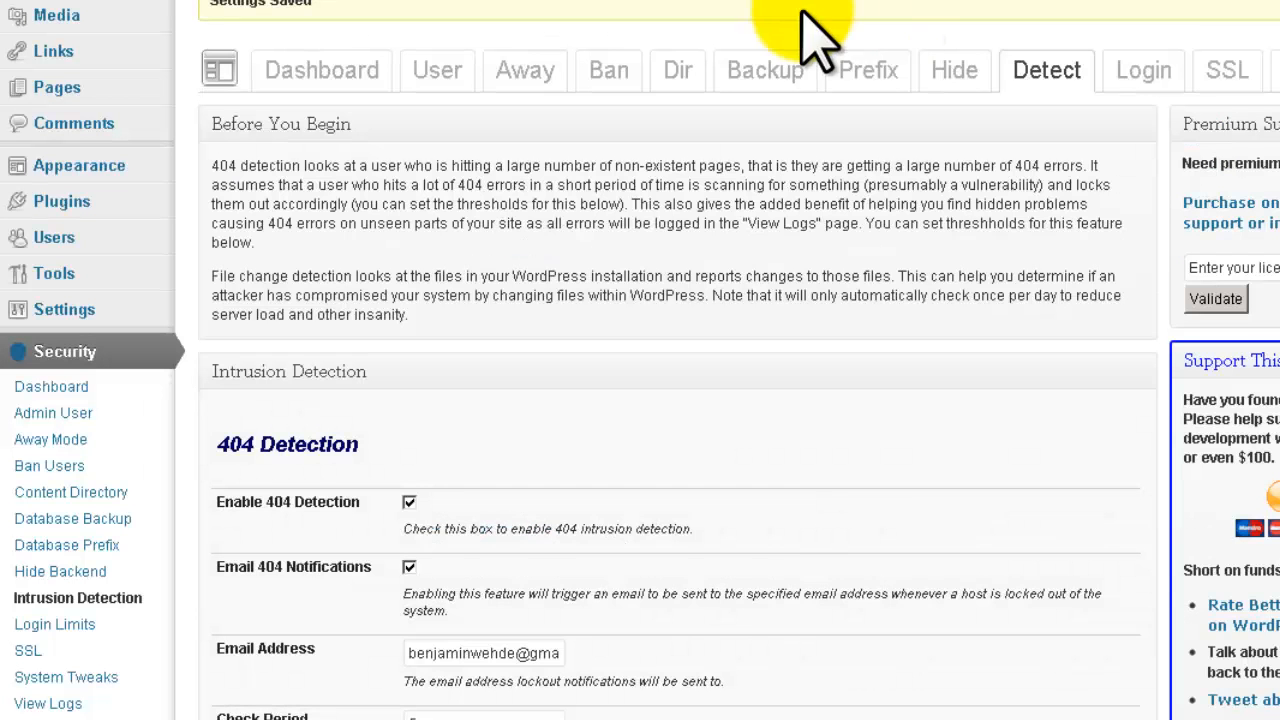
Step: Review the system status list again, examining the items on the admin user, user id 1, brute force protection and table prefix
{"action": "left_click", "coordinate": [305, 70]}
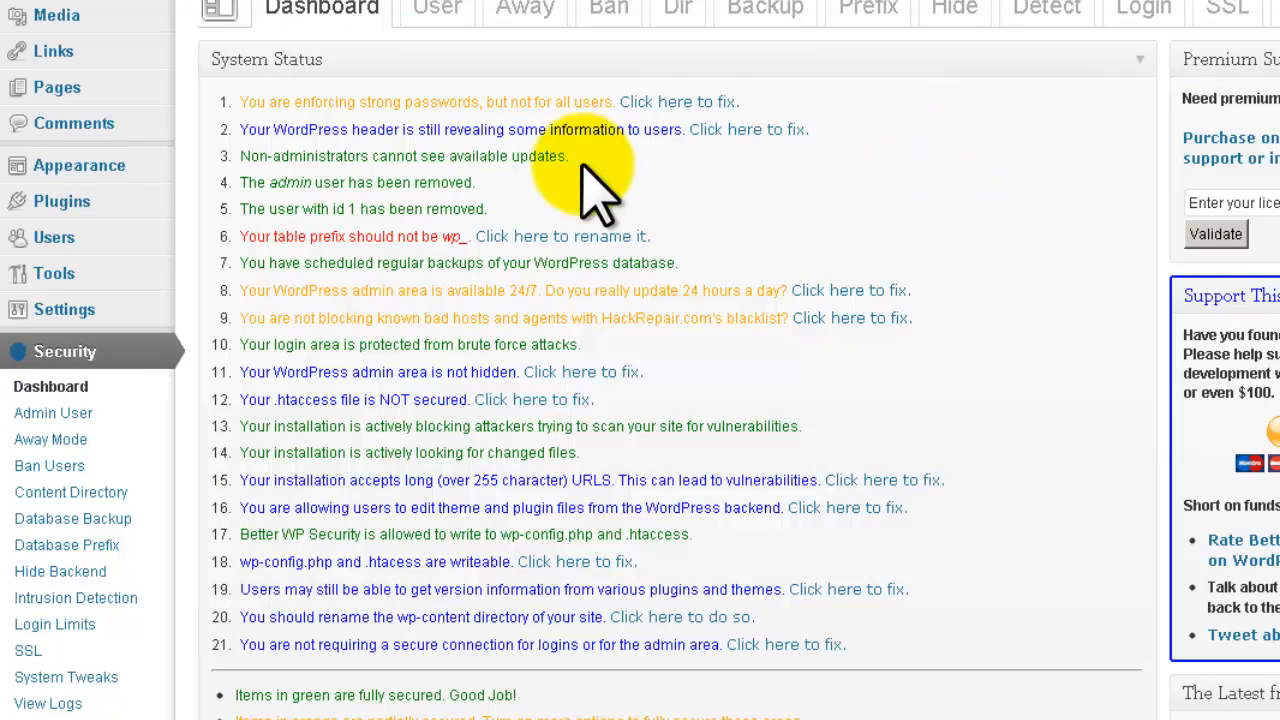
{"action": "left_click_drag", "start_coordinate": [240, 182], "coordinate": [472, 184]}
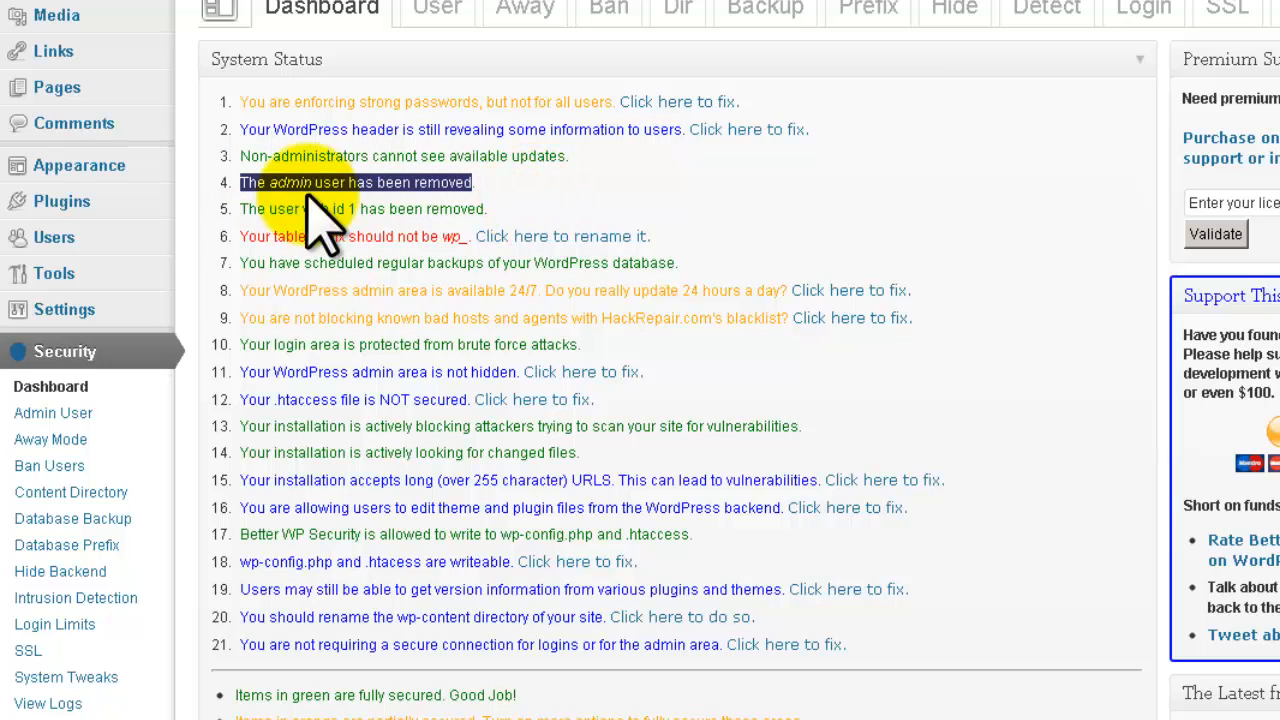
{"action": "left_click_drag", "start_coordinate": [243, 208], "coordinate": [528, 212]}
{"action": "left_click", "coordinate": [528, 208]}
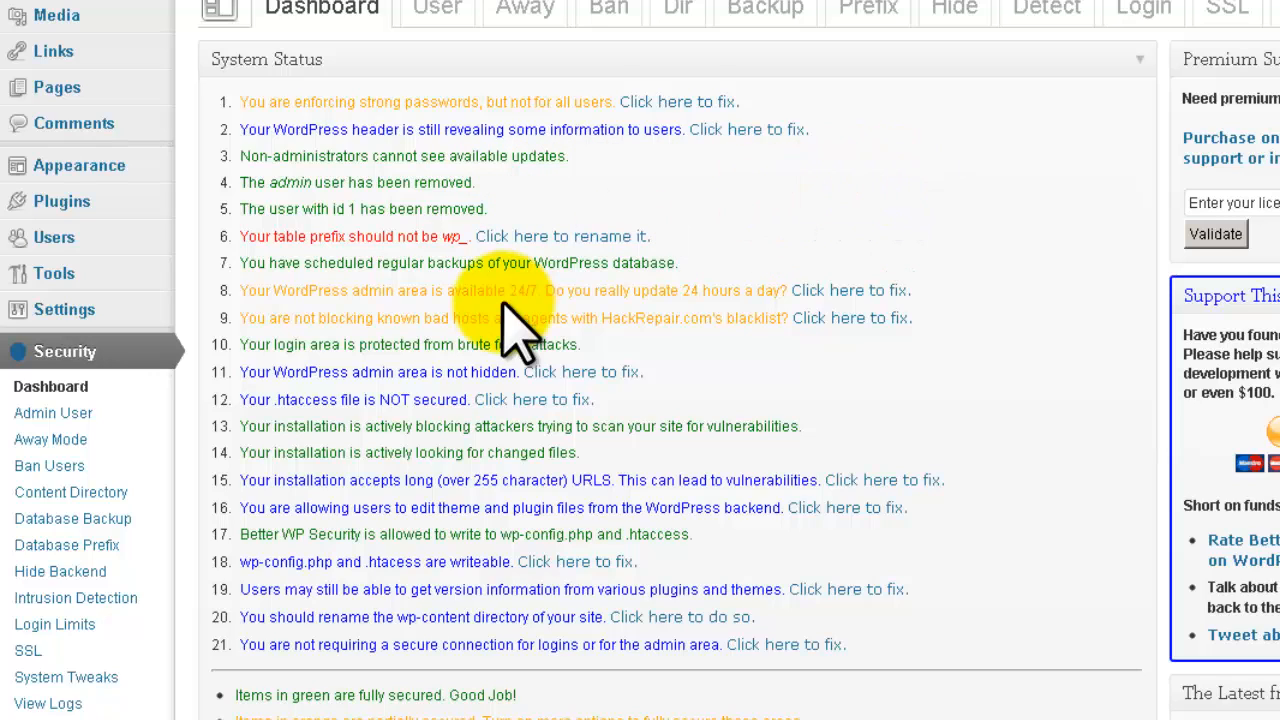
{"action": "left_click_drag", "start_coordinate": [252, 344], "coordinate": [557, 343]}
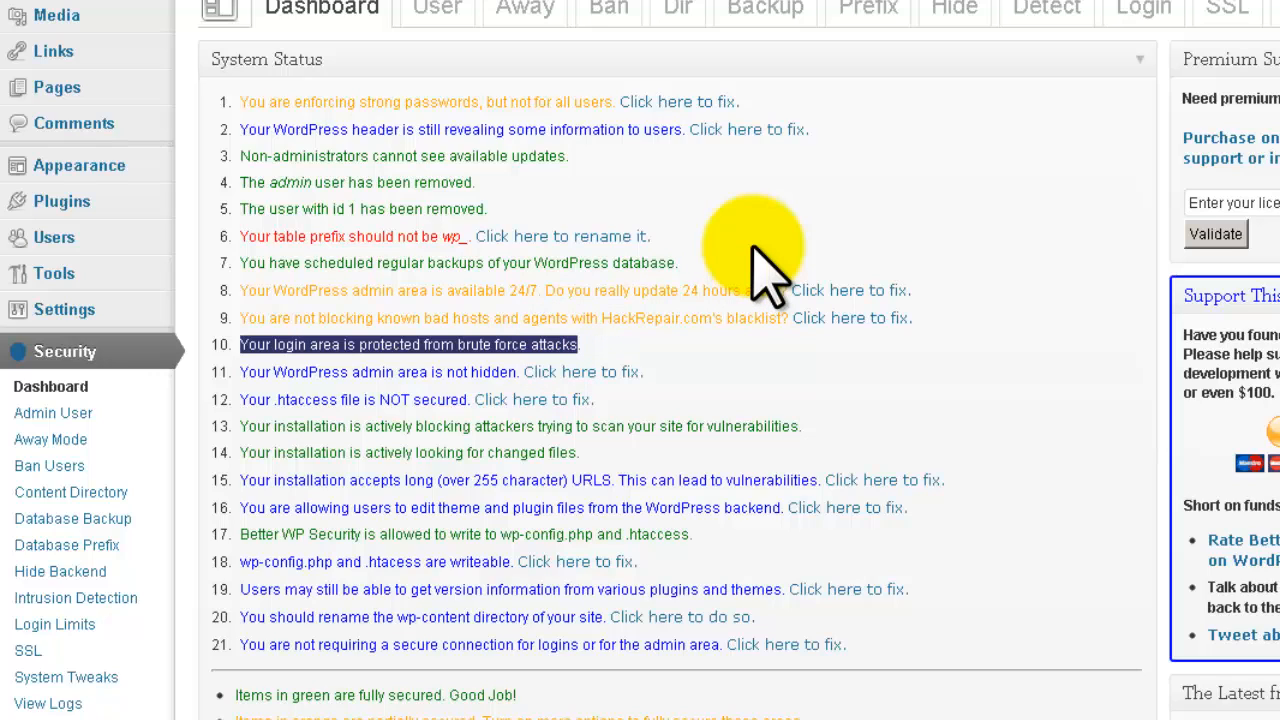
{"action": "left_click", "coordinate": [758, 343]}
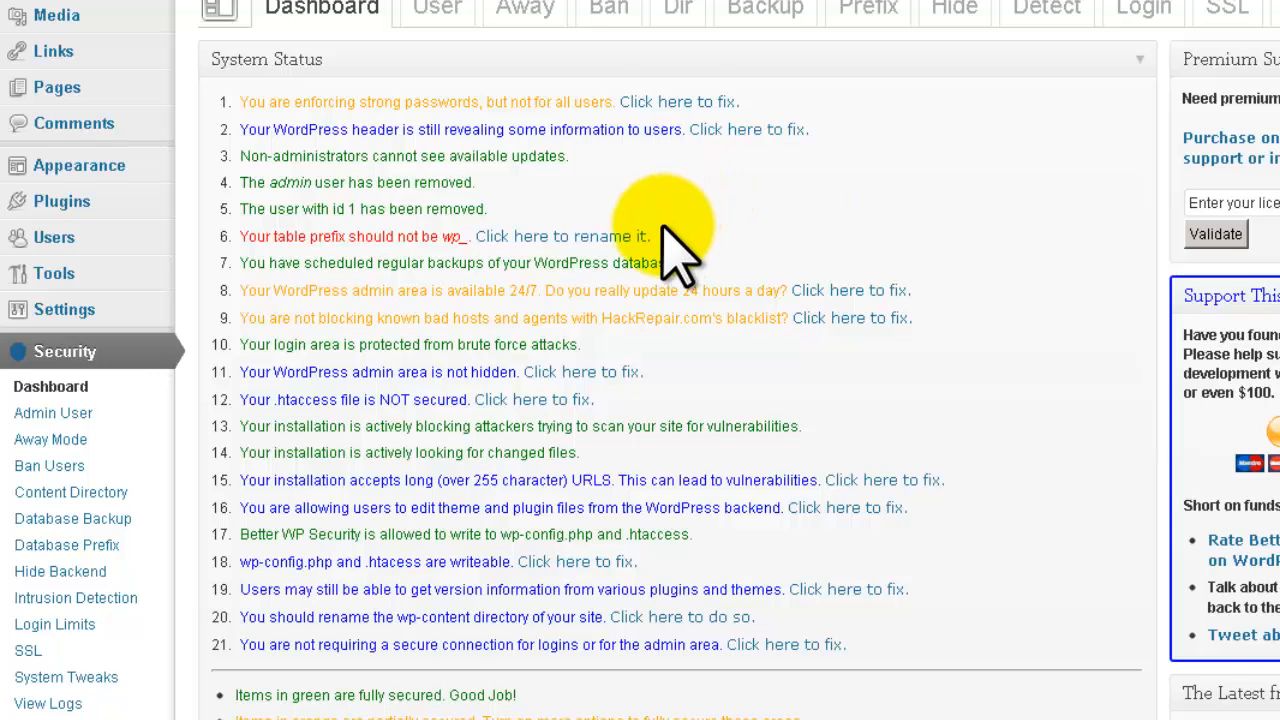
{"action": "left_click_drag", "start_coordinate": [640, 237], "coordinate": [790, 258]}
Step: Check the scheduled backup settings for the email address that database backups are sent to
{"action": "left_click", "coordinate": [786, 16]}
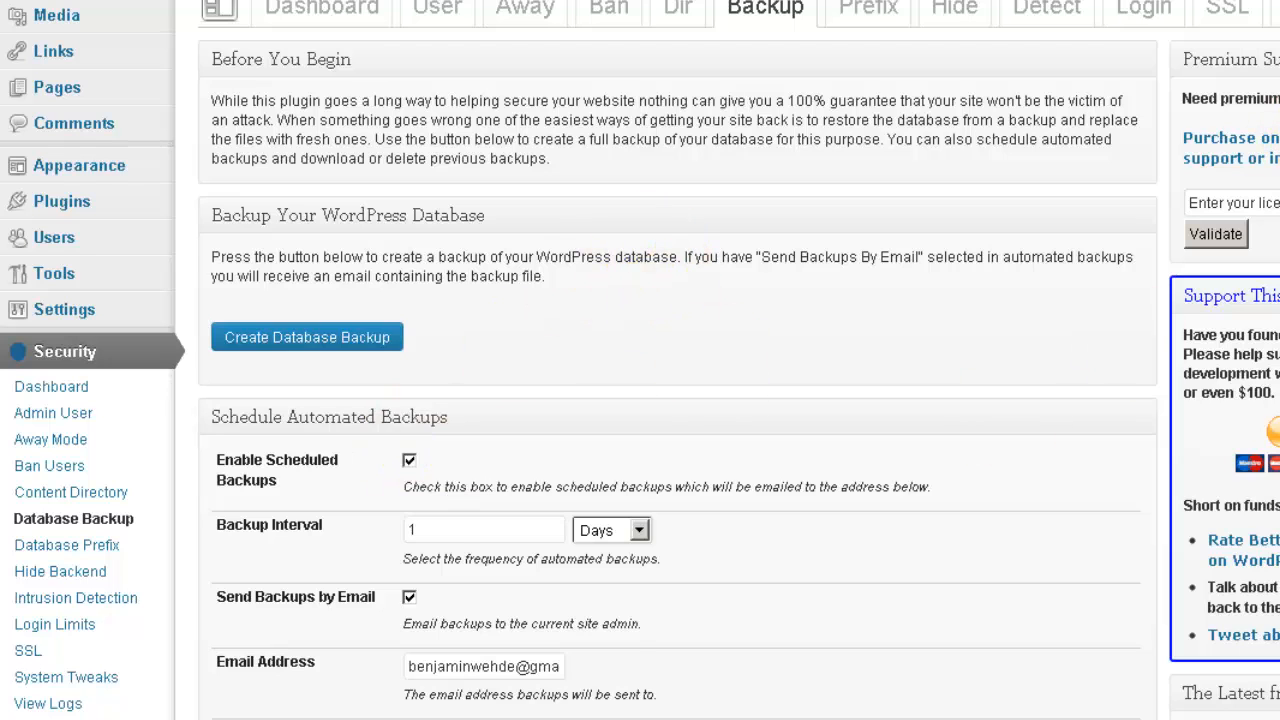
{"action": "scroll", "coordinate": [1094, 371], "scroll_direction": "down", "scroll_amount": 1}
{"action": "double_click", "coordinate": [485, 558]}
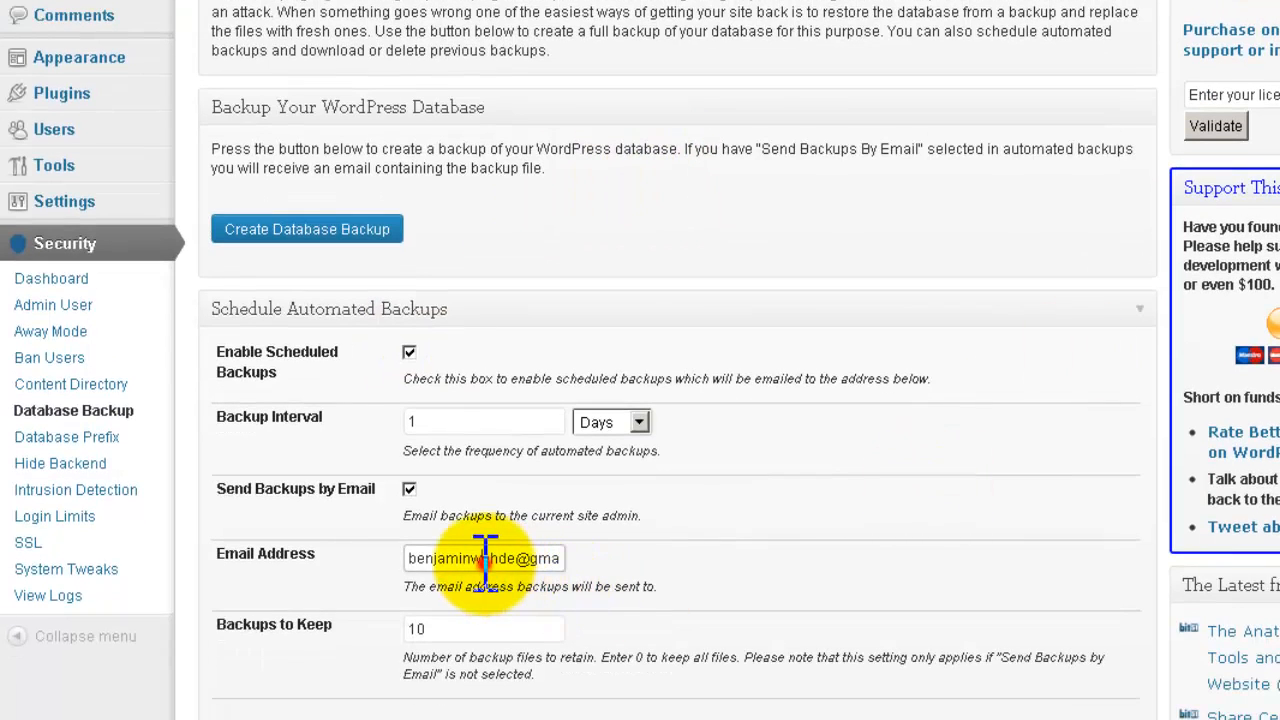
{"action": "scroll", "coordinate": [640, 400], "scroll_direction": "up", "scroll_amount": 1}
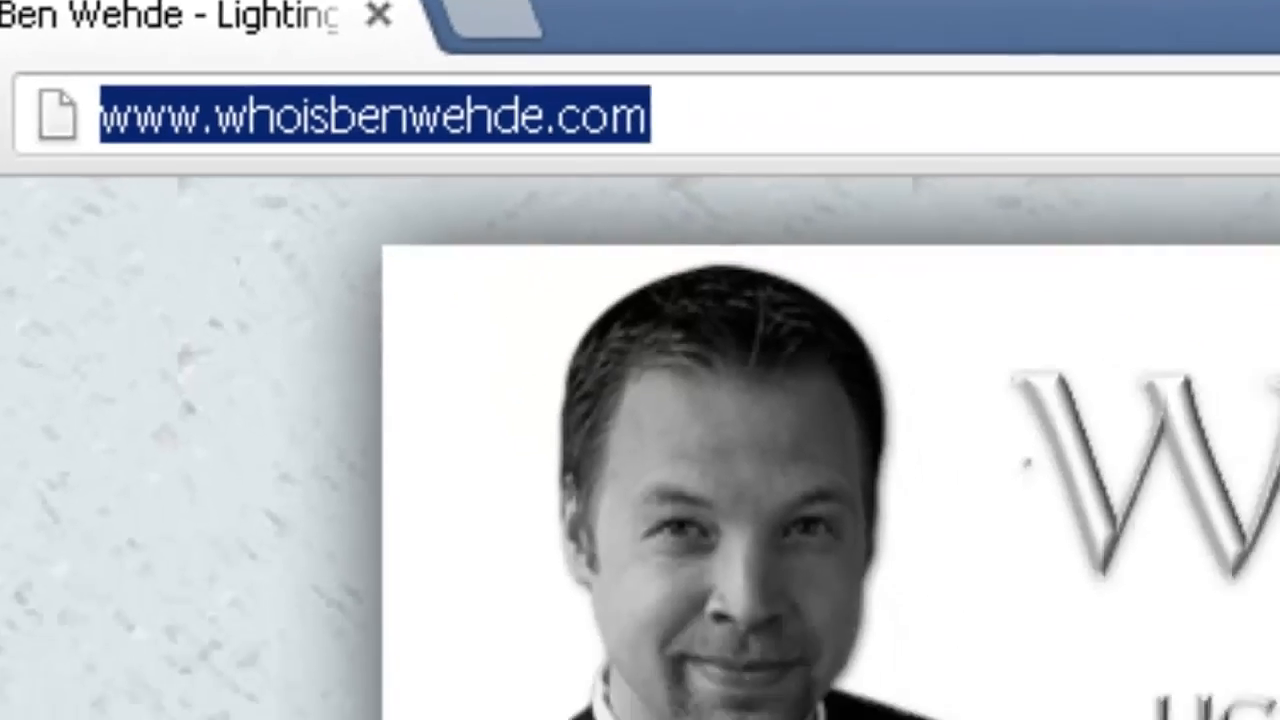
Step: Open the Members Area of the presenter's website and look through its list of training topics
{"action": "mouse_move", "coordinate": [725, 364]}
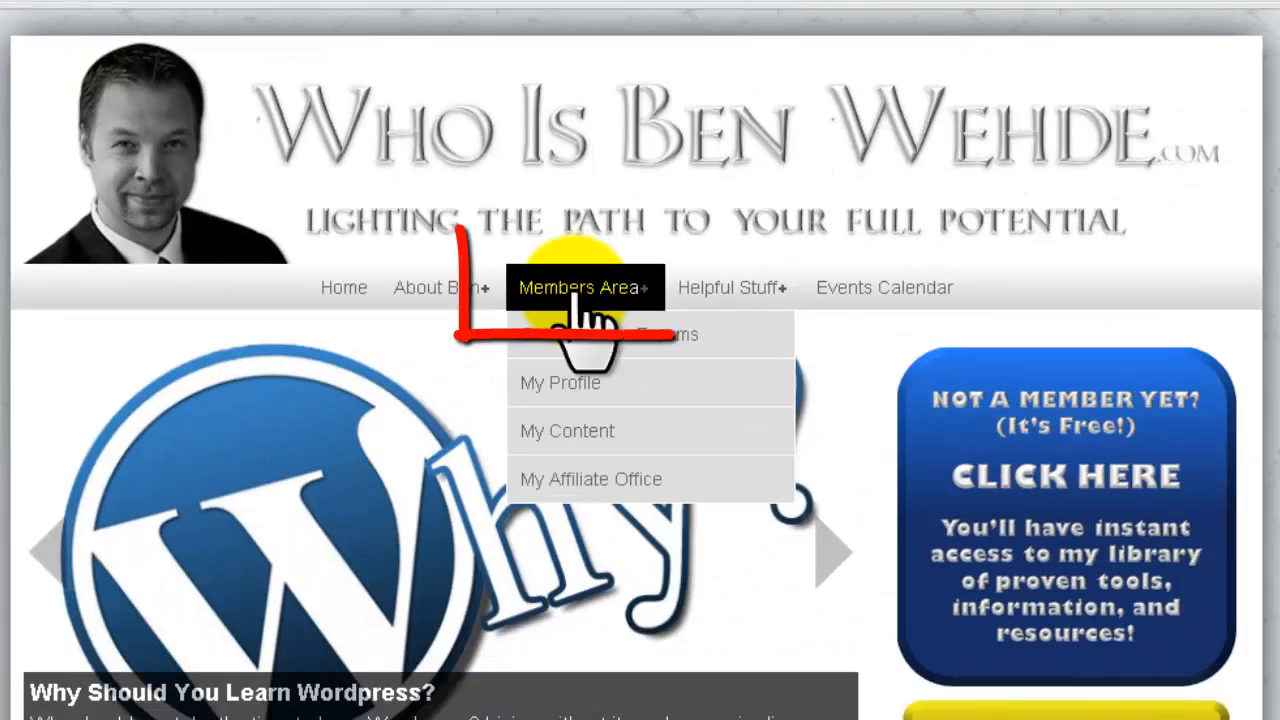
{"action": "left_click", "coordinate": [580, 290]}
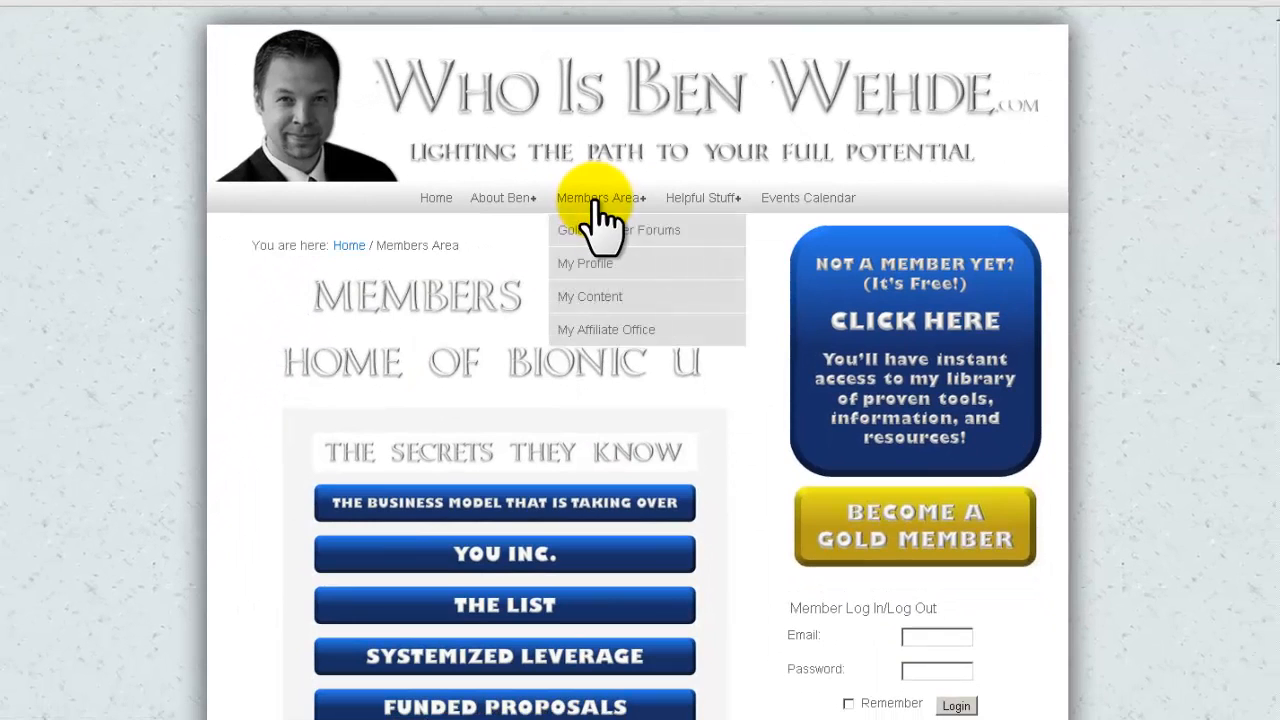
{"action": "scroll", "coordinate": [1268, 178], "scroll_direction": "down", "scroll_amount": 2}
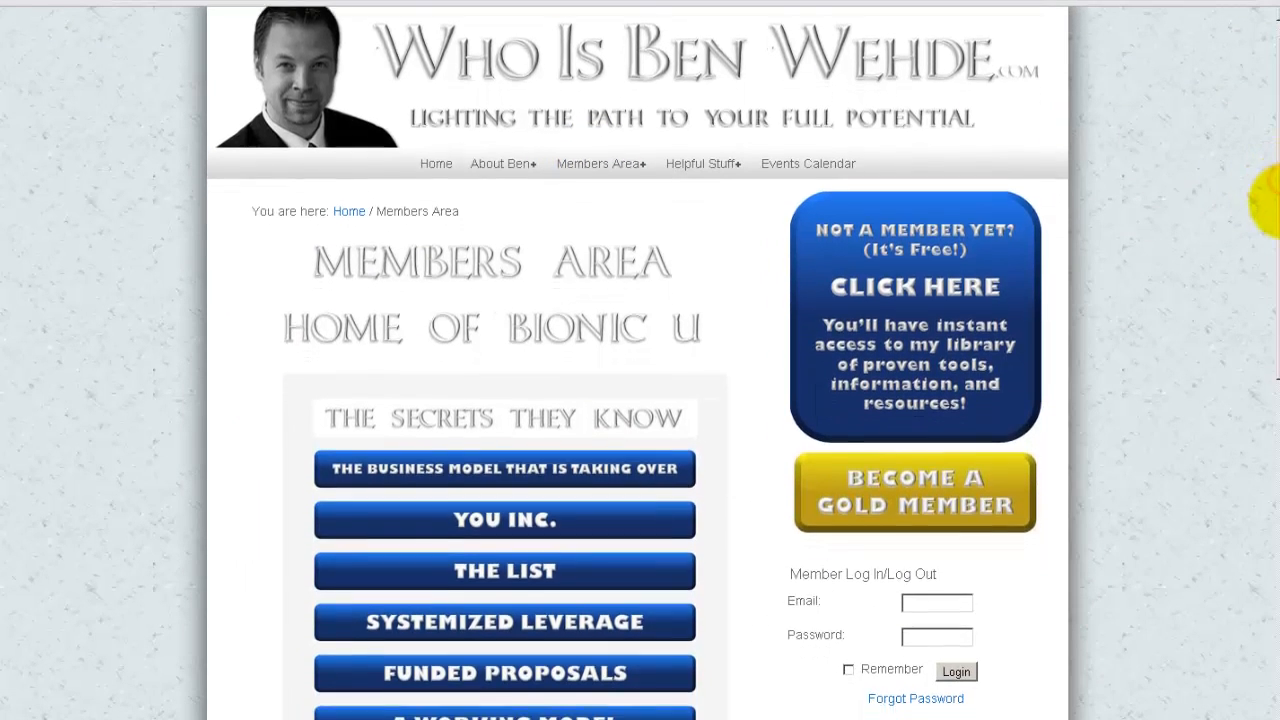